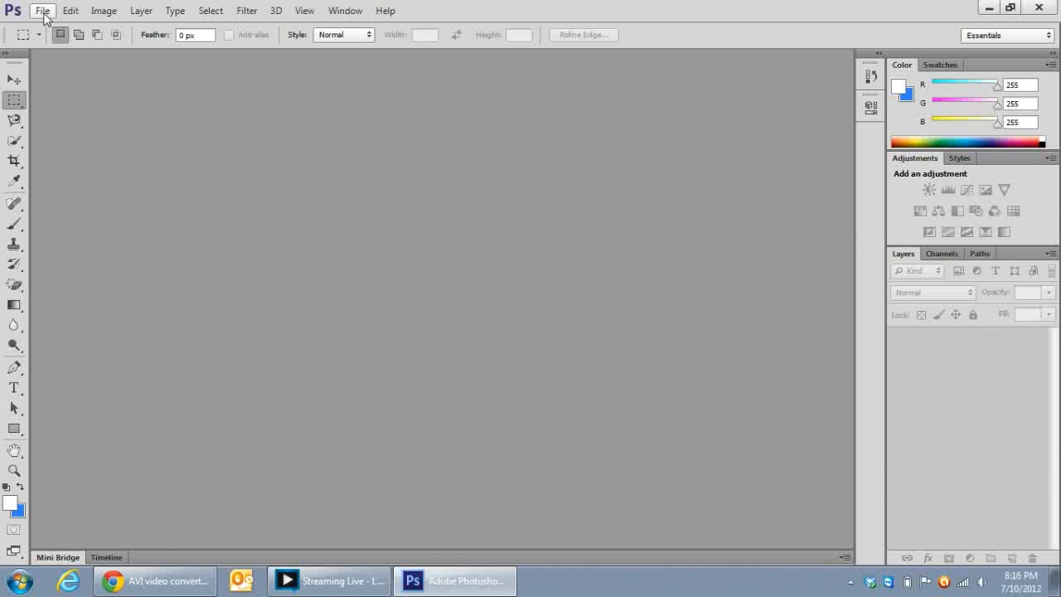
- Open the outro videos.psd template in Photoshop CS6, then switch to an empty Vegas Pro project
click(42, 12)
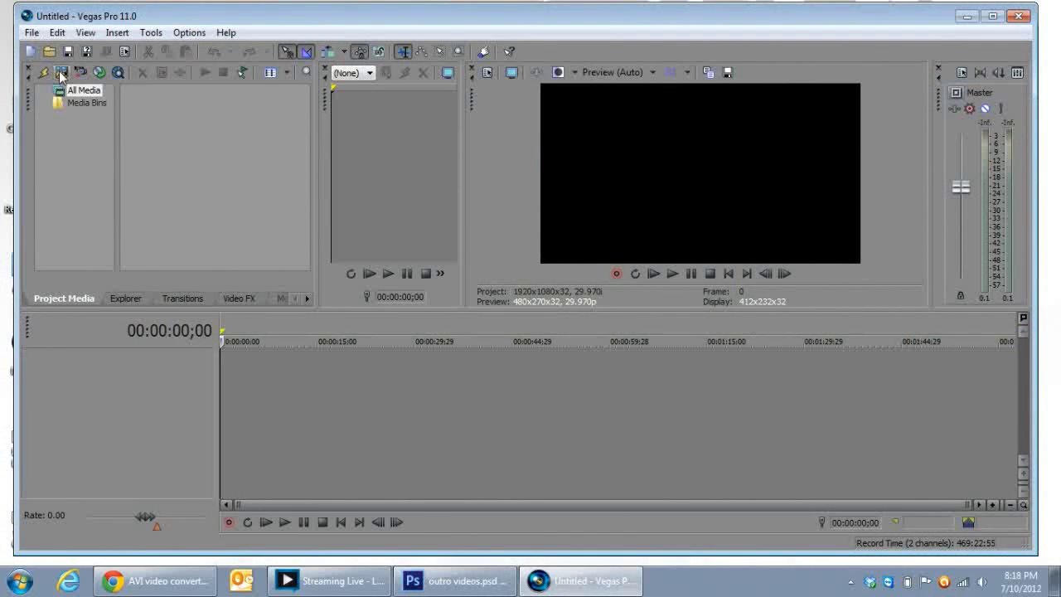
- Import outro videos.psd from the Stream Recordings folder into the project media
click(61, 72)
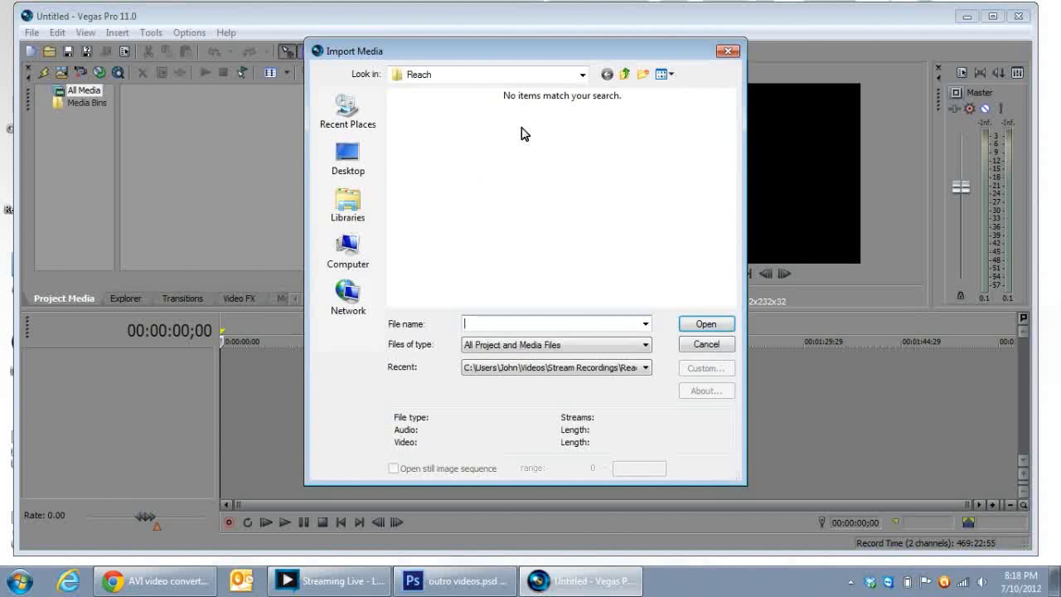
click(624, 75)
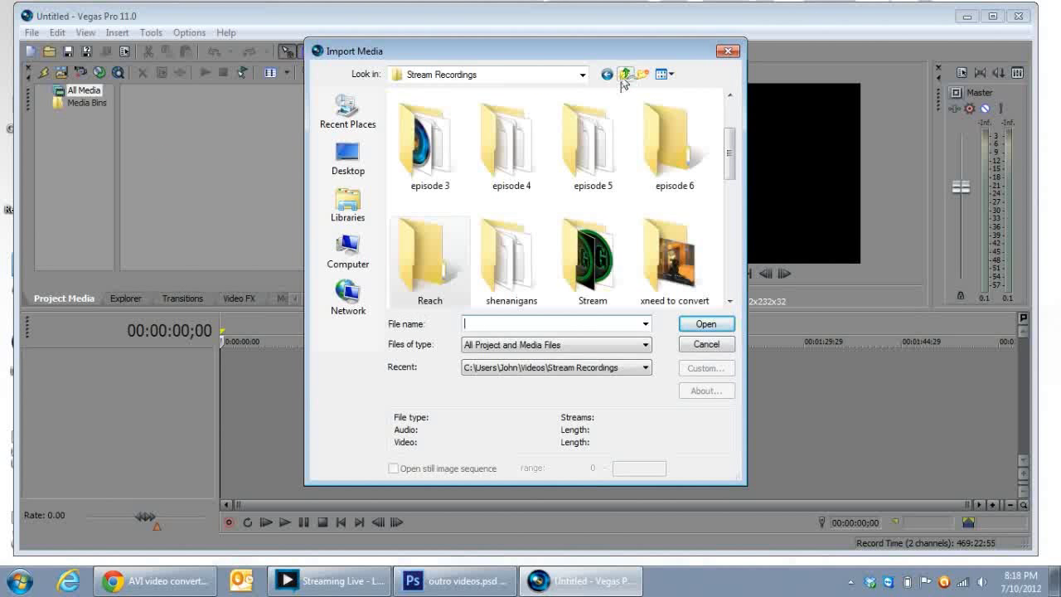
drag(730, 158, 732, 263)
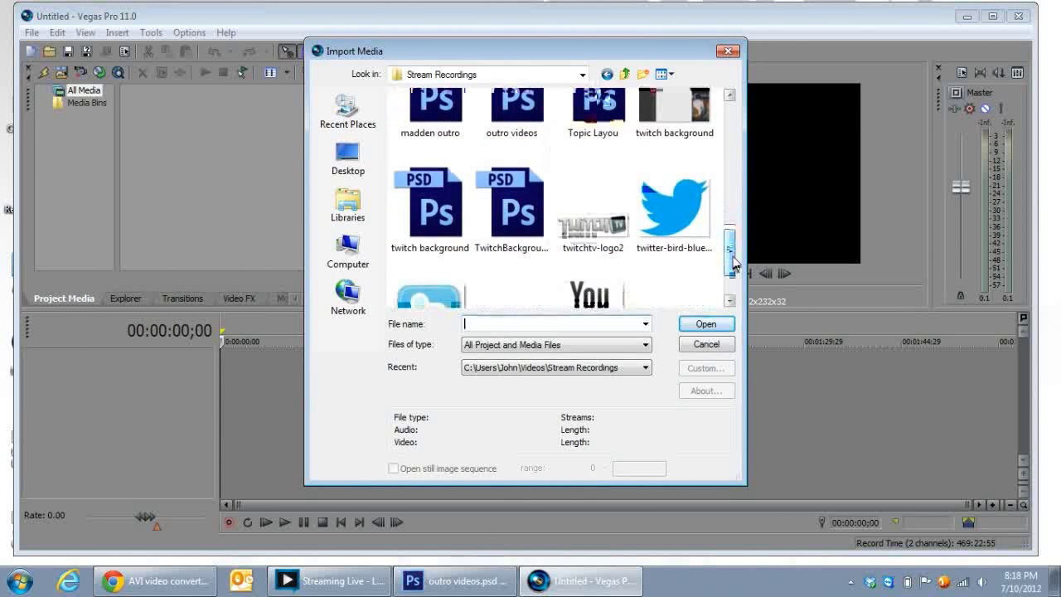
double_click(525, 114)
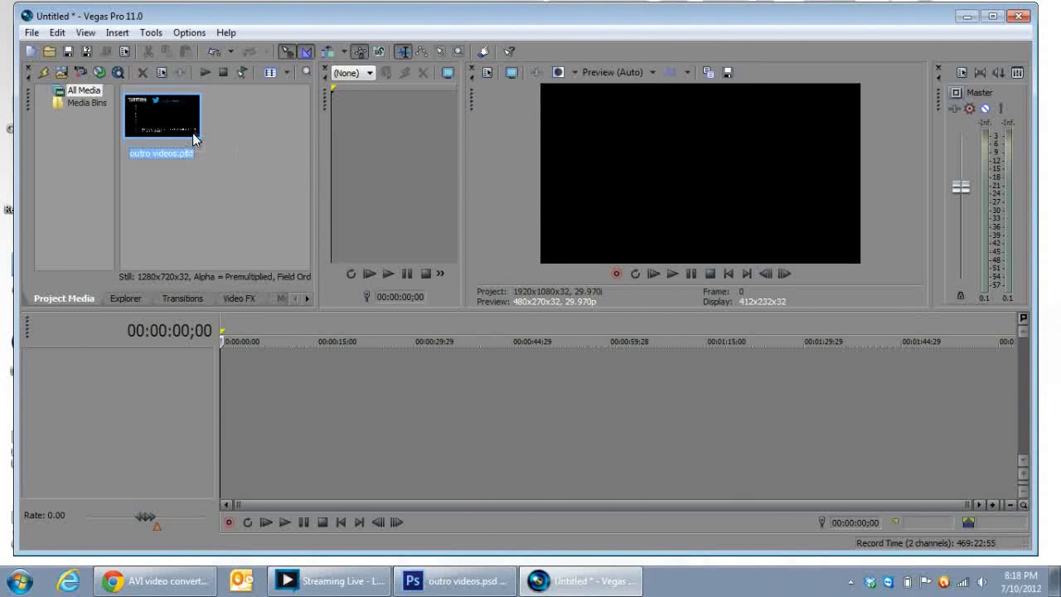
- Lay the outro image on a video track and stretch it to about 25 seconds
drag(174, 107, 233, 380)
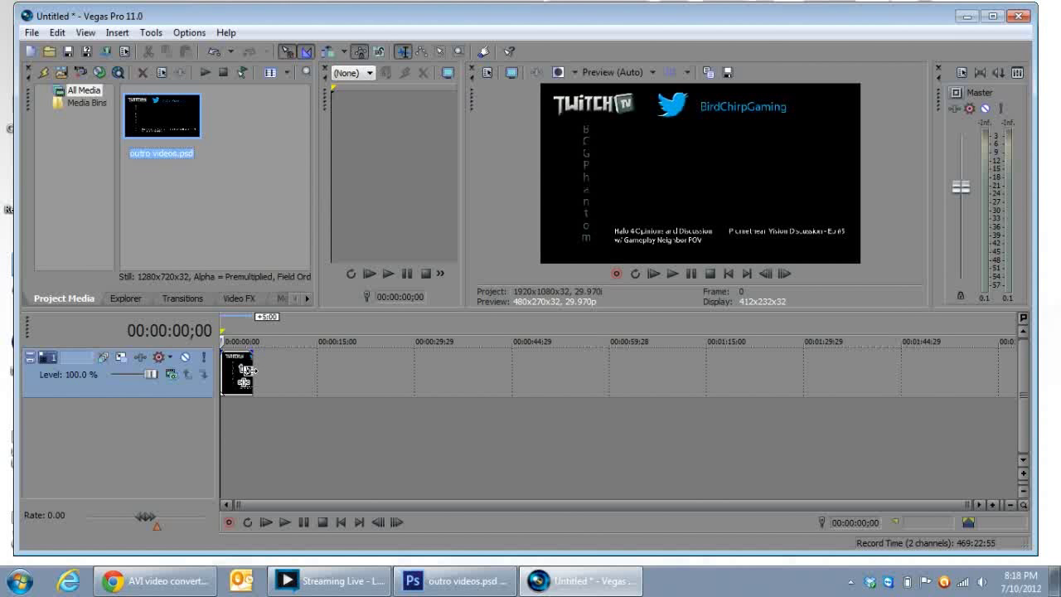
drag(250, 359, 416, 359)
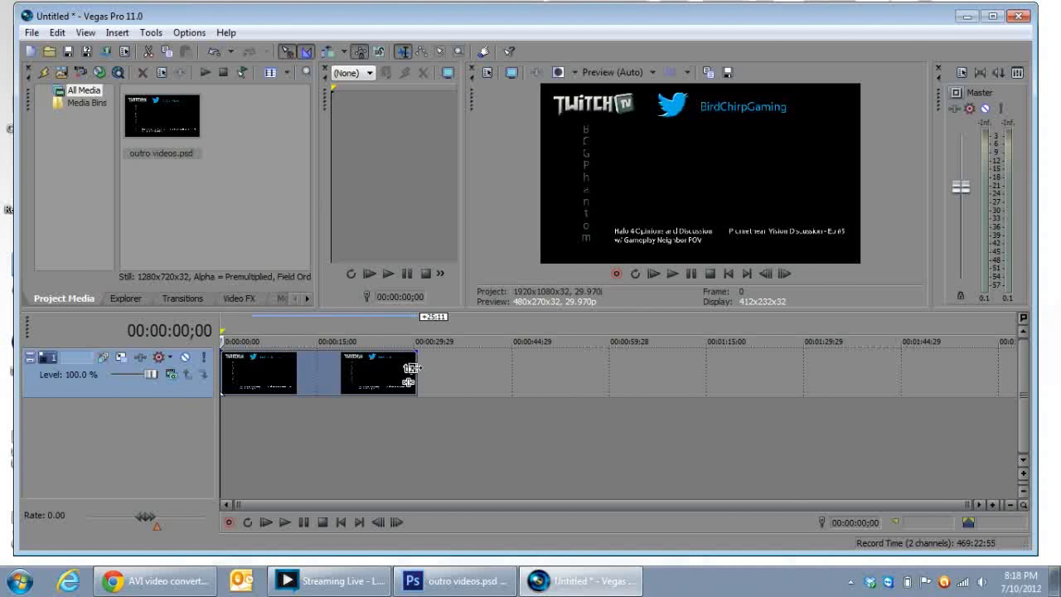
right_click(197, 392)
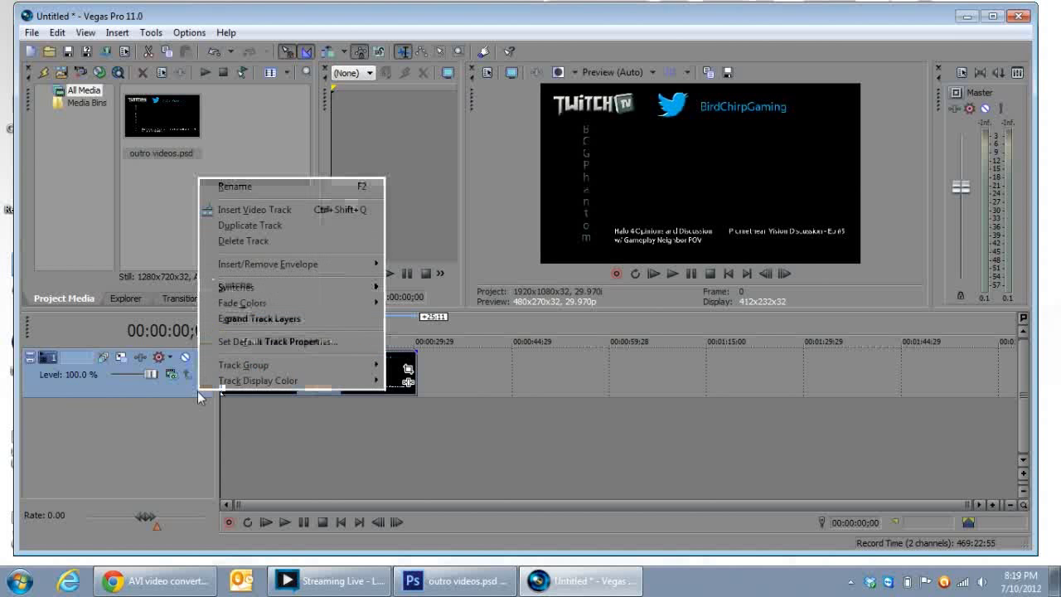
- Insert an empty video track above the outro and import GRFS1.wmv from the episode 1 folder
click(249, 213)
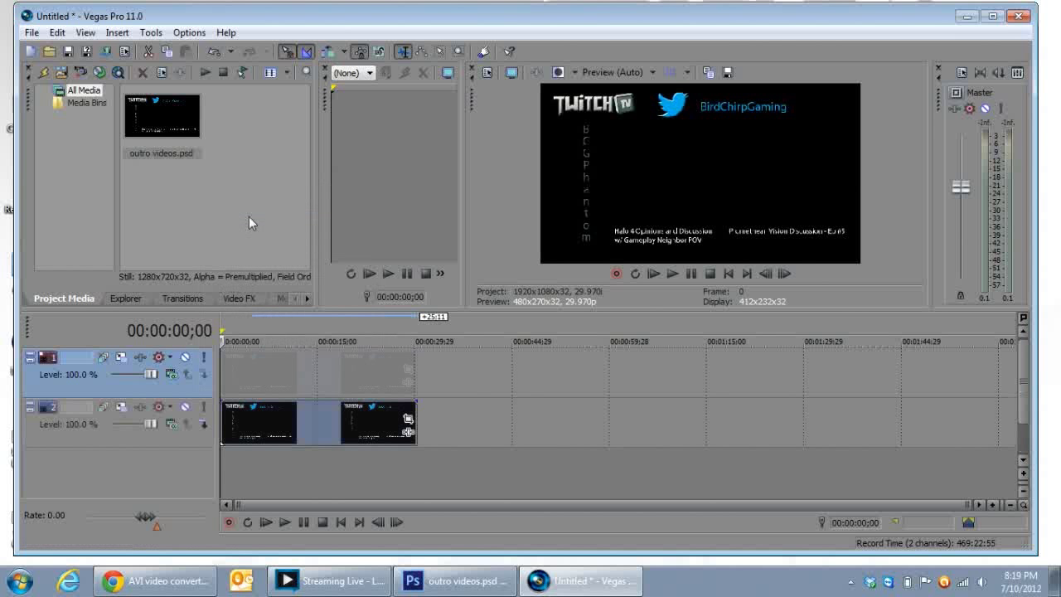
click(61, 73)
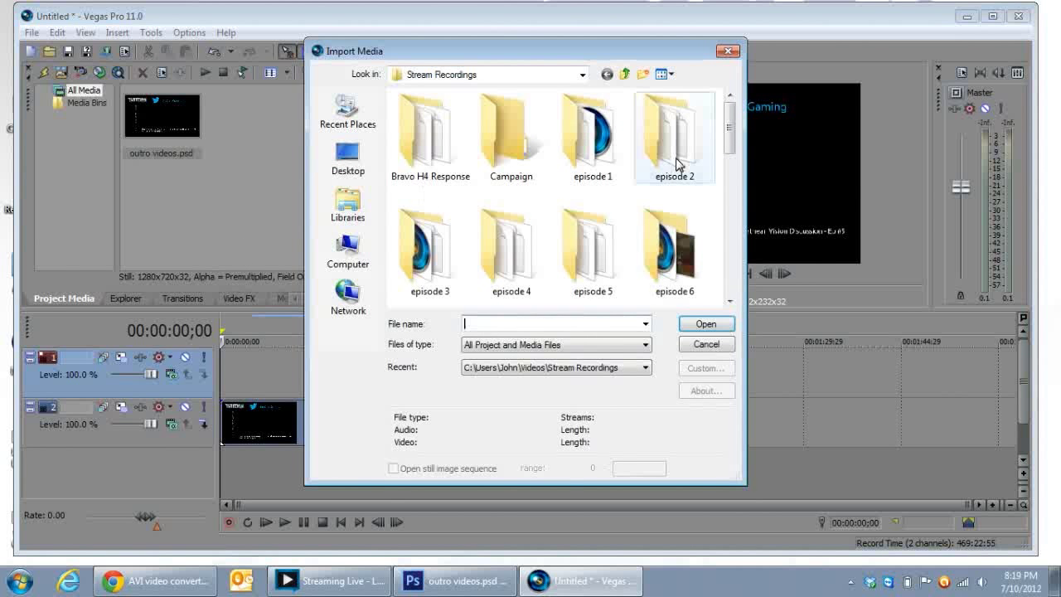
double_click(590, 132)
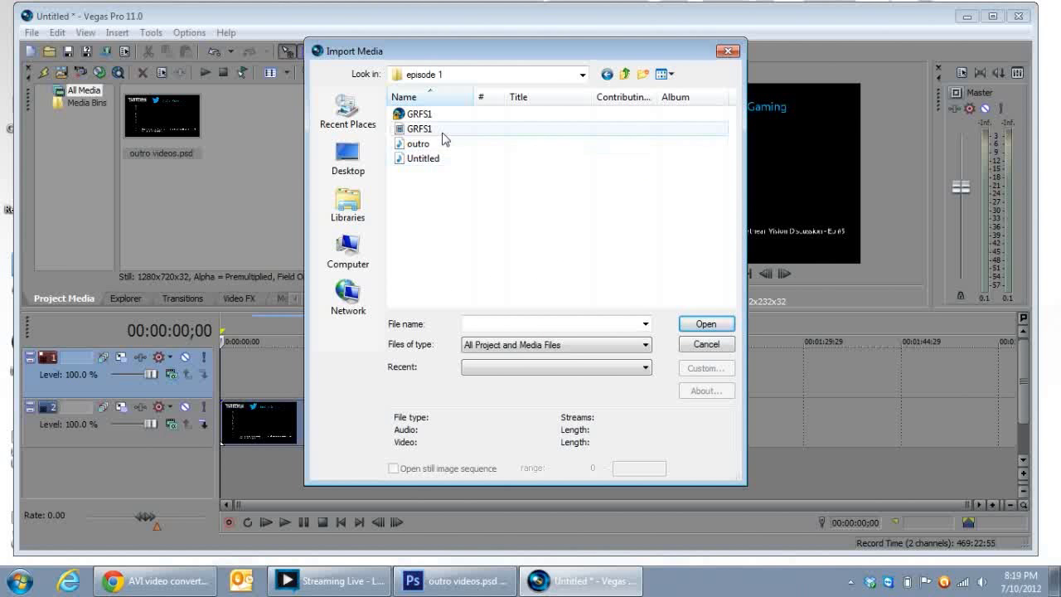
double_click(441, 131)
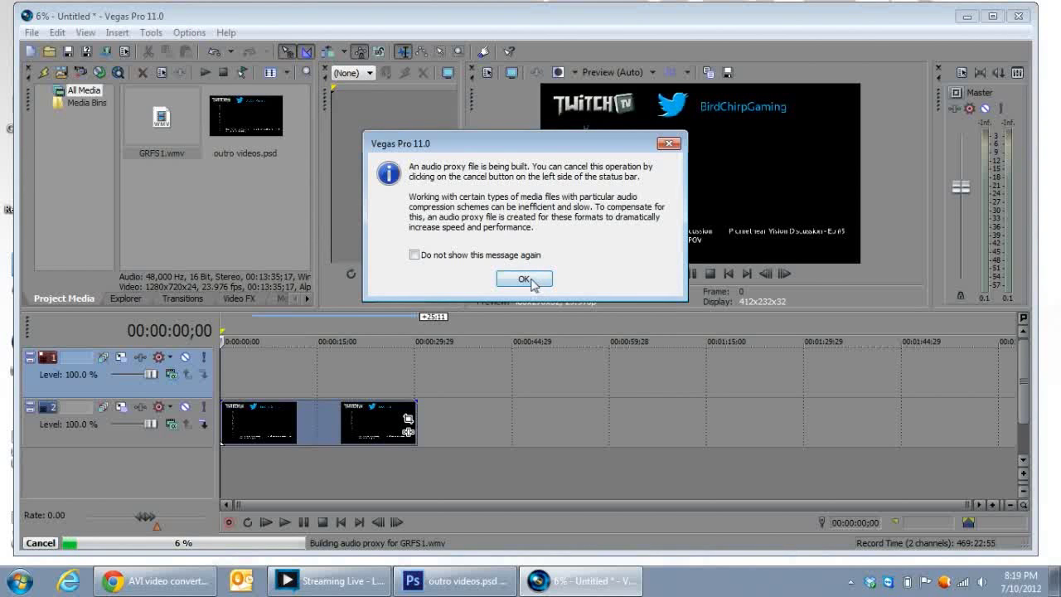
click(524, 279)
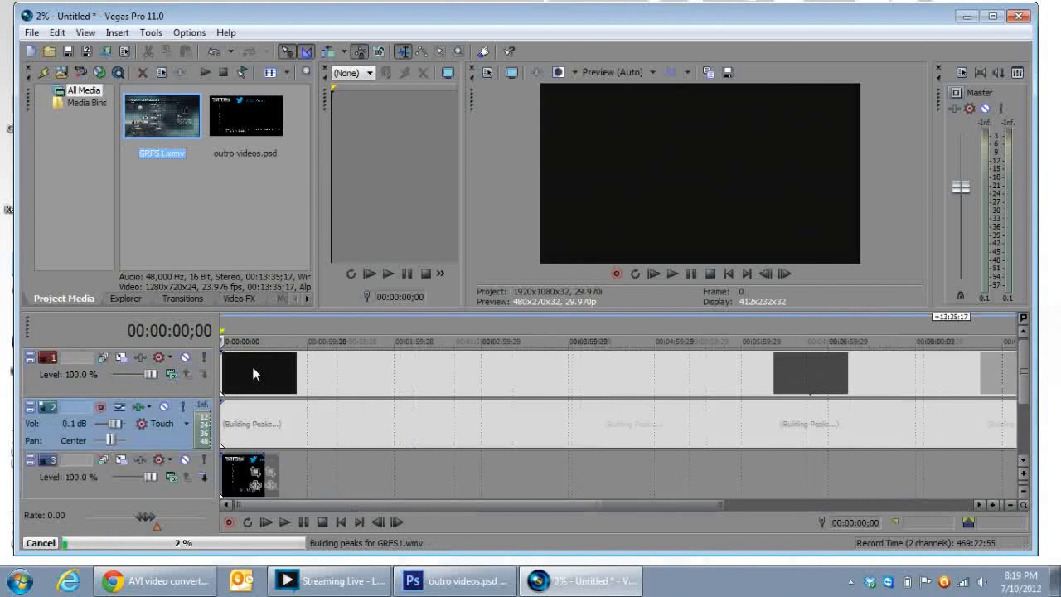
- Split the GRFS1 gameplay clip at about 5:31, then set the playhead near 5:45
scroll(255, 373, down, 2)
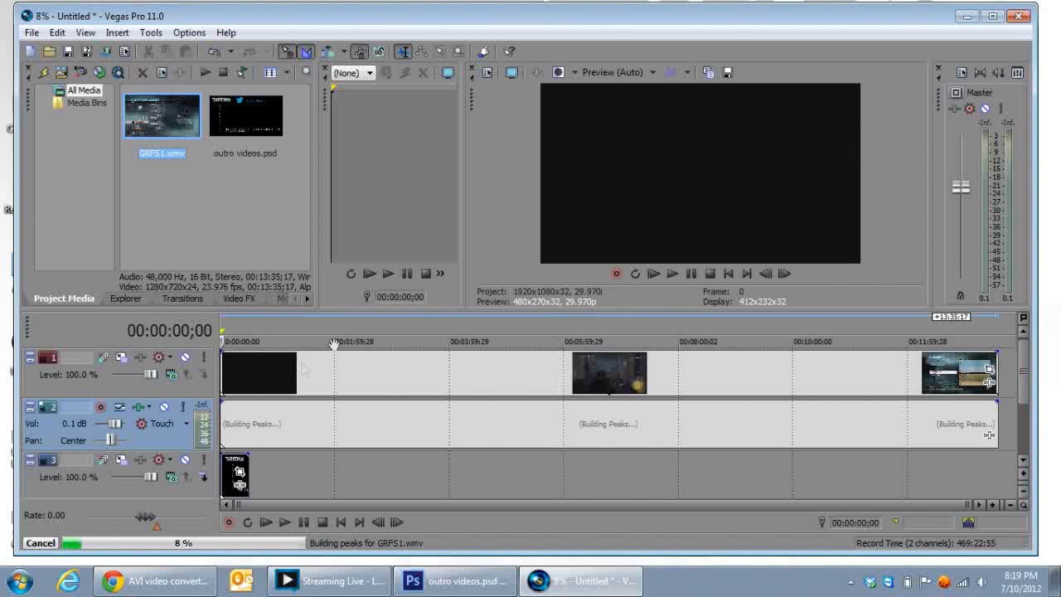
click(541, 325)
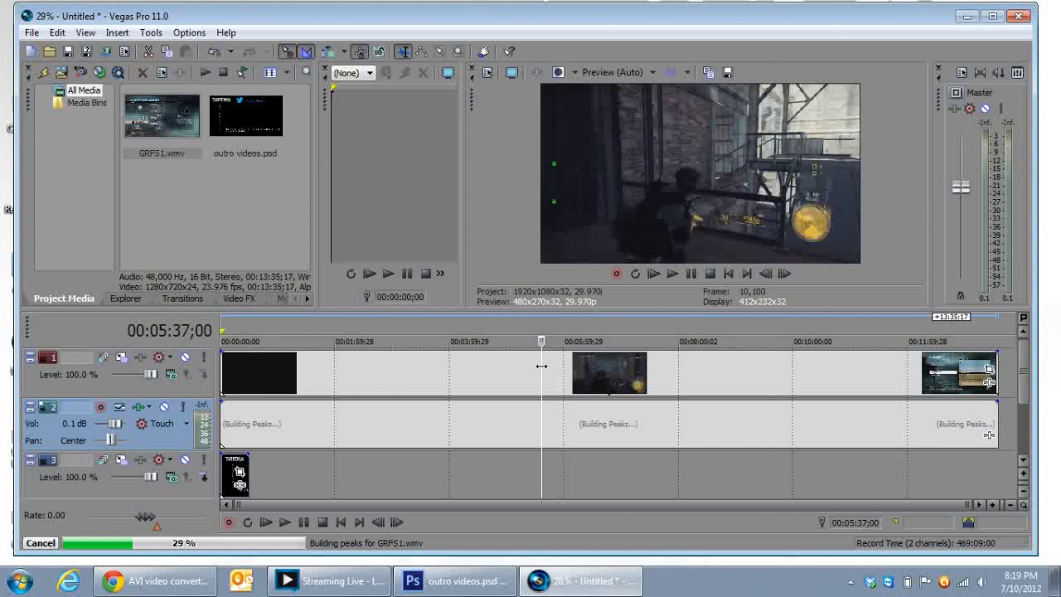
drag(541, 365, 536, 368)
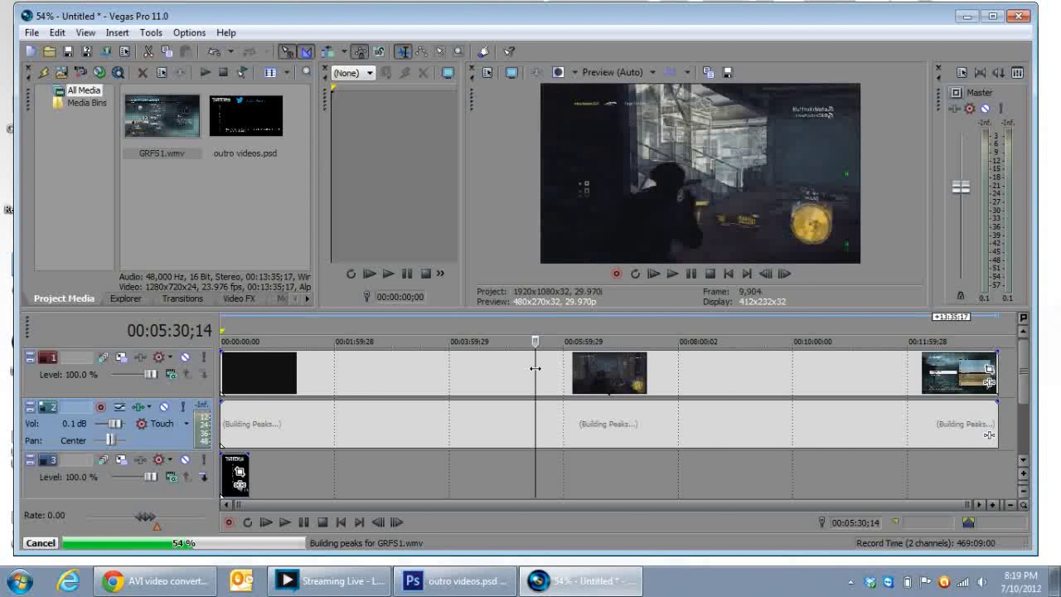
click(536, 368)
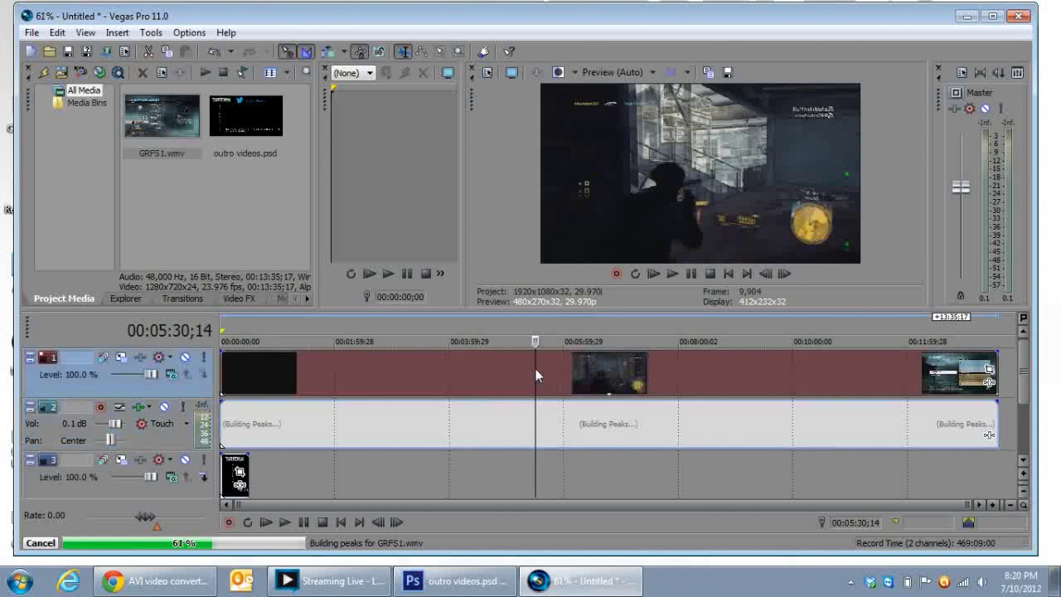
key(s)
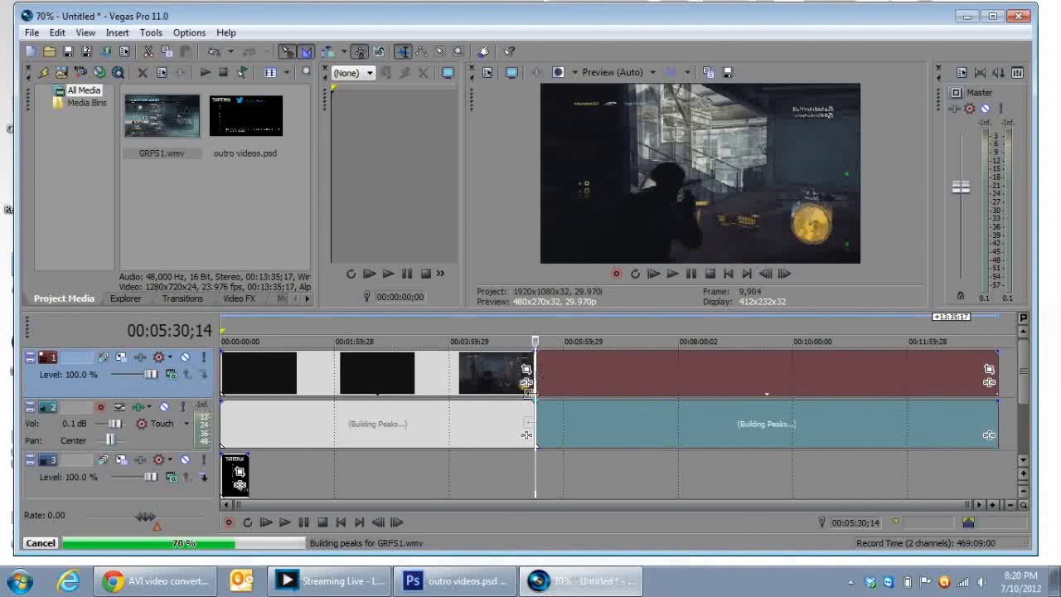
mouse_move(549, 465)
mouse_down()
mouse_move(590, 465)
mouse_move(549, 466)
mouse_up()
- Split GRFS1 again at 5:45;03 and delete the footage before and after the kept piece
key(s)
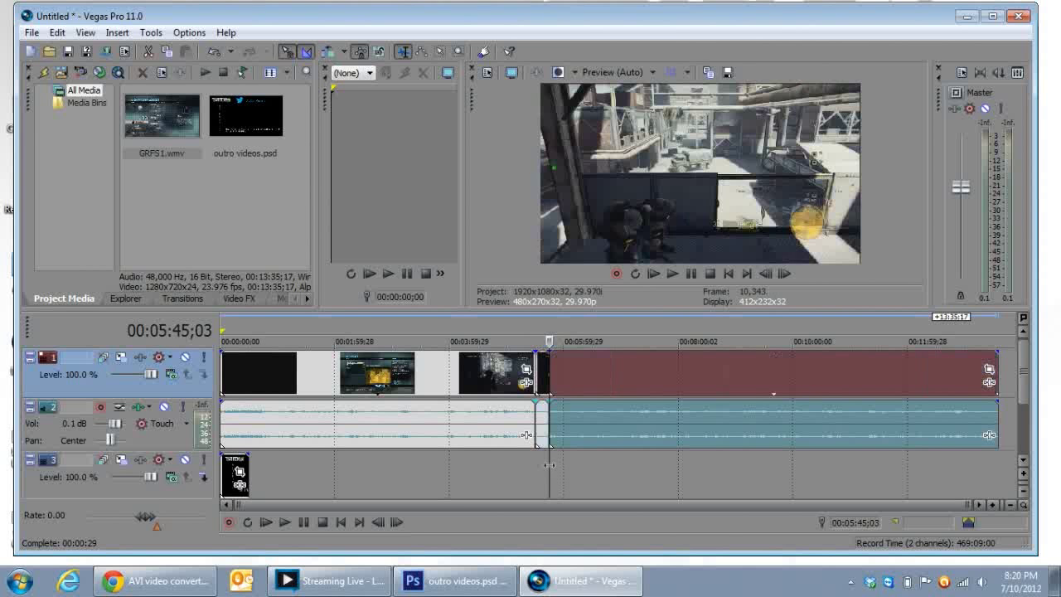
right_click(590, 386)
click(618, 325)
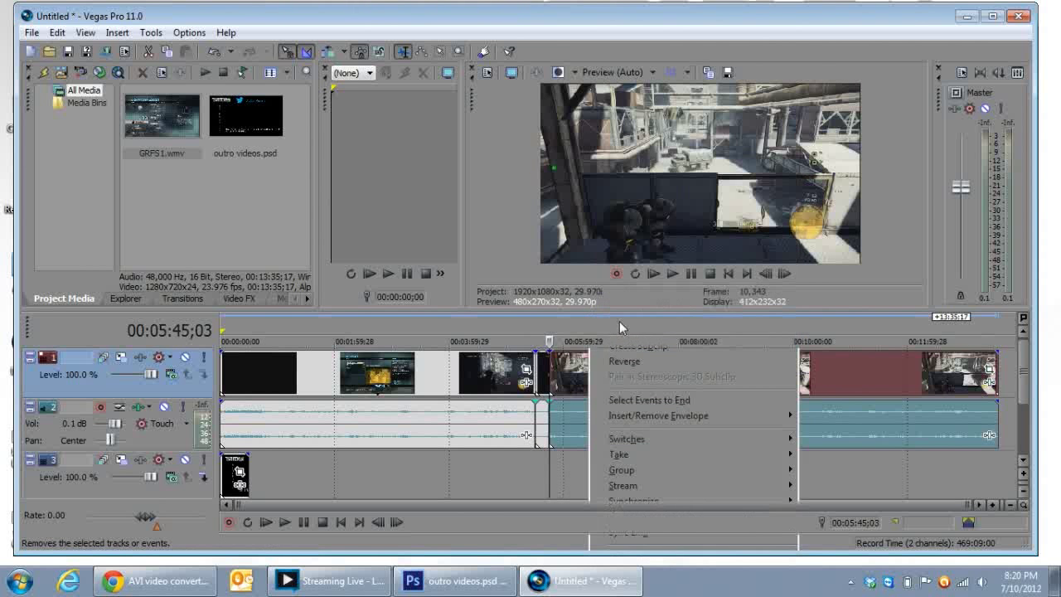
click(459, 390)
right_click(470, 386)
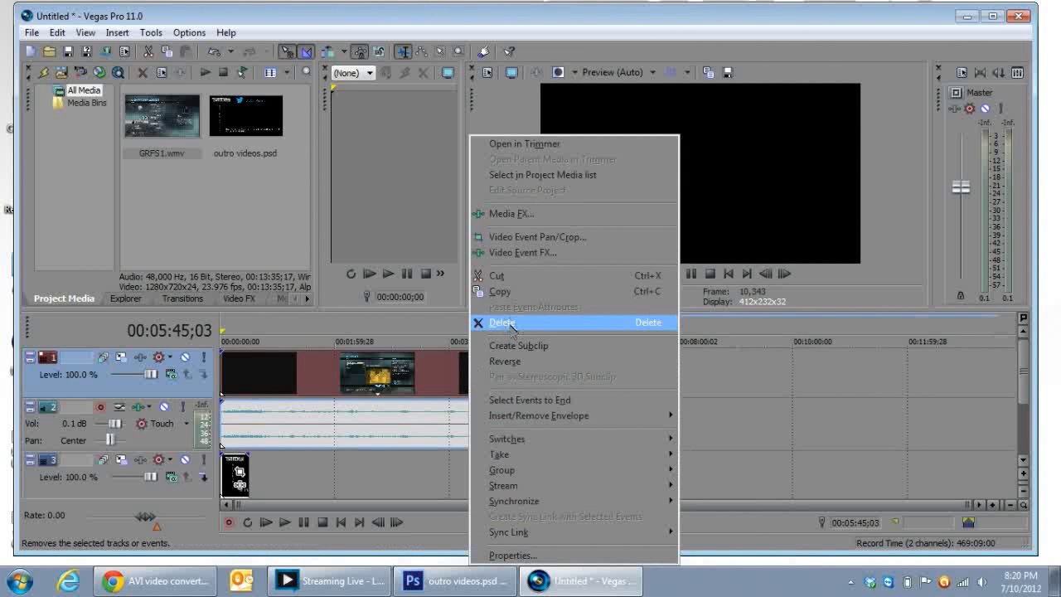
click(510, 323)
- Delete the gameplay audio track, move the short clip to the timeline start, and add another video track
click(176, 443)
right_click(175, 444)
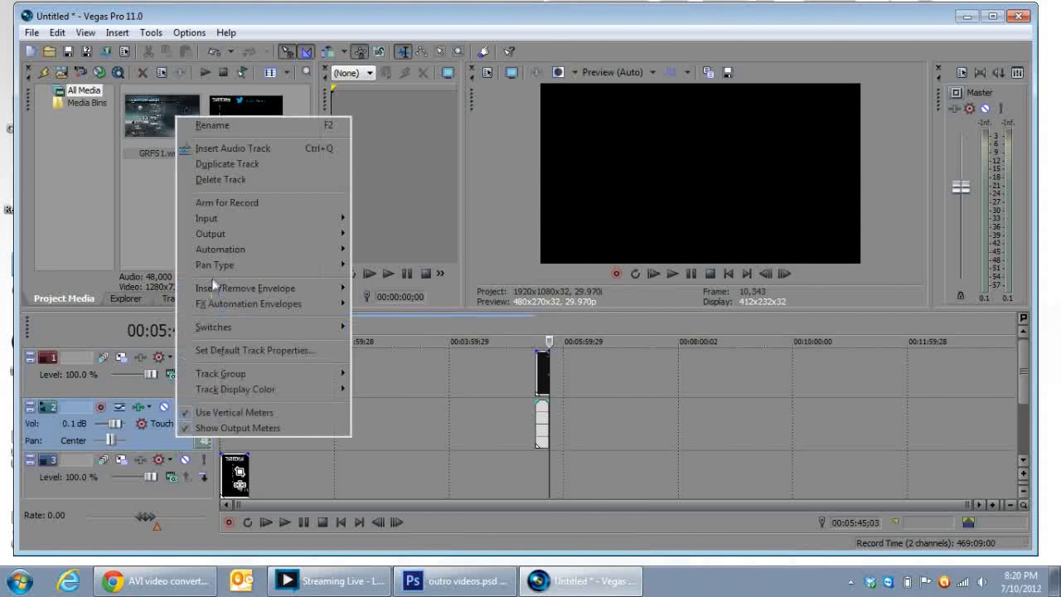
click(222, 185)
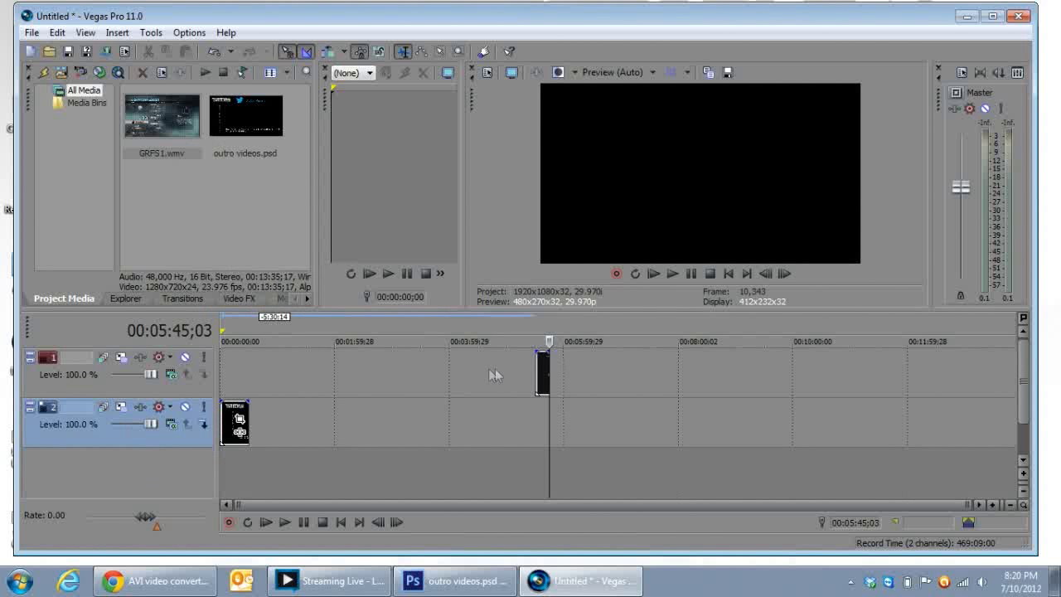
drag(544, 378, 228, 377)
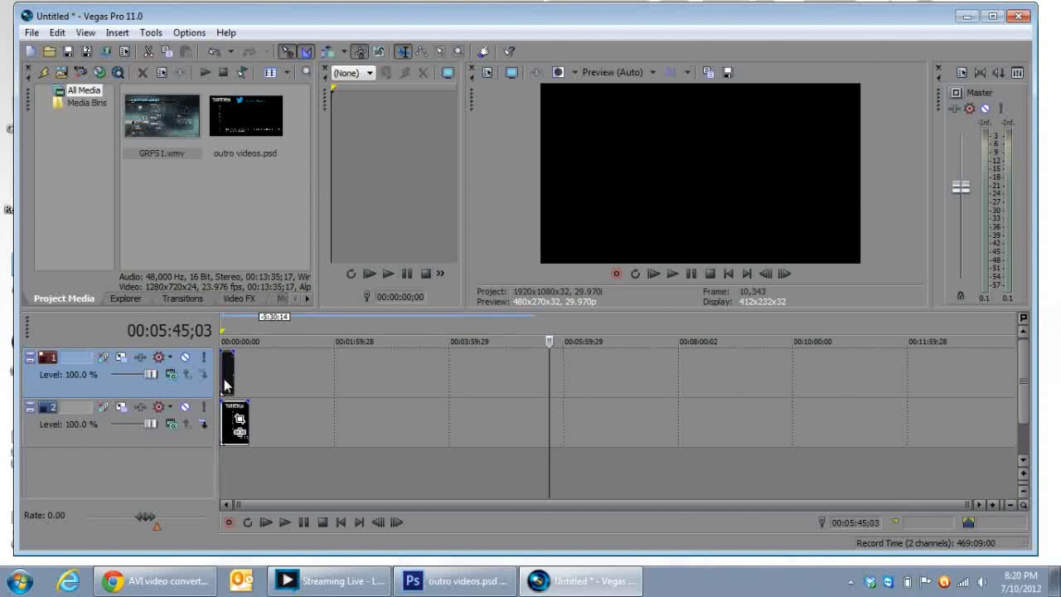
right_click(197, 438)
click(249, 259)
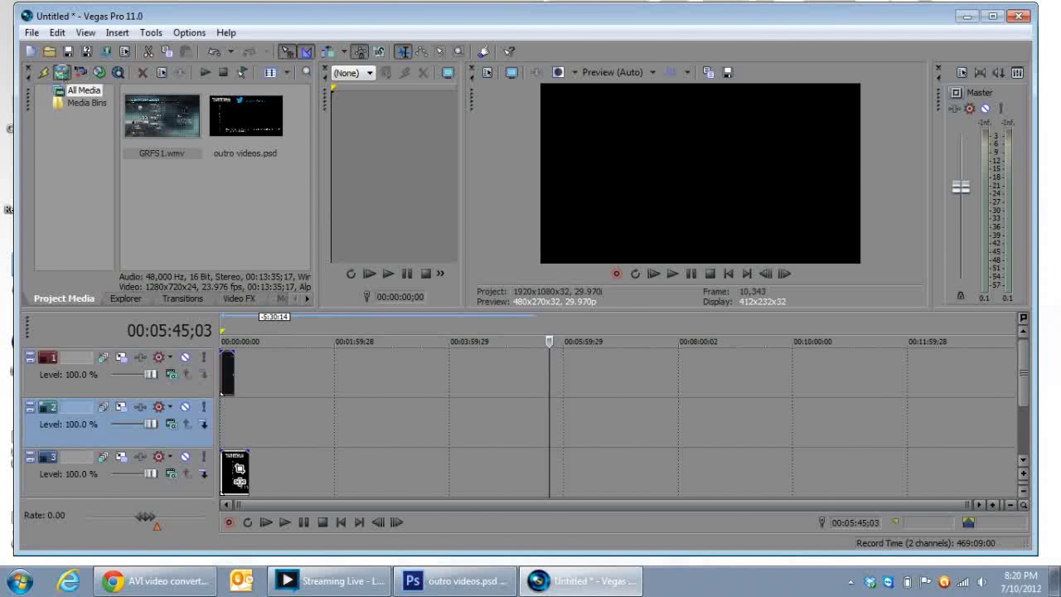
click(61, 72)
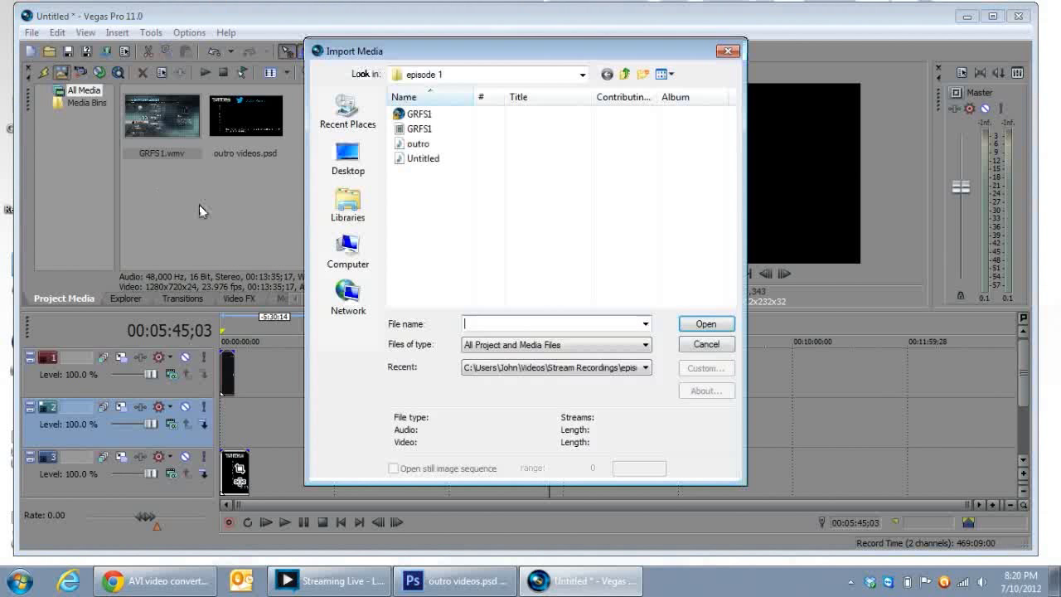
- Import GRFS2.wmv from the episode 2 folder and place it on the timeline
click(624, 73)
double_click(670, 141)
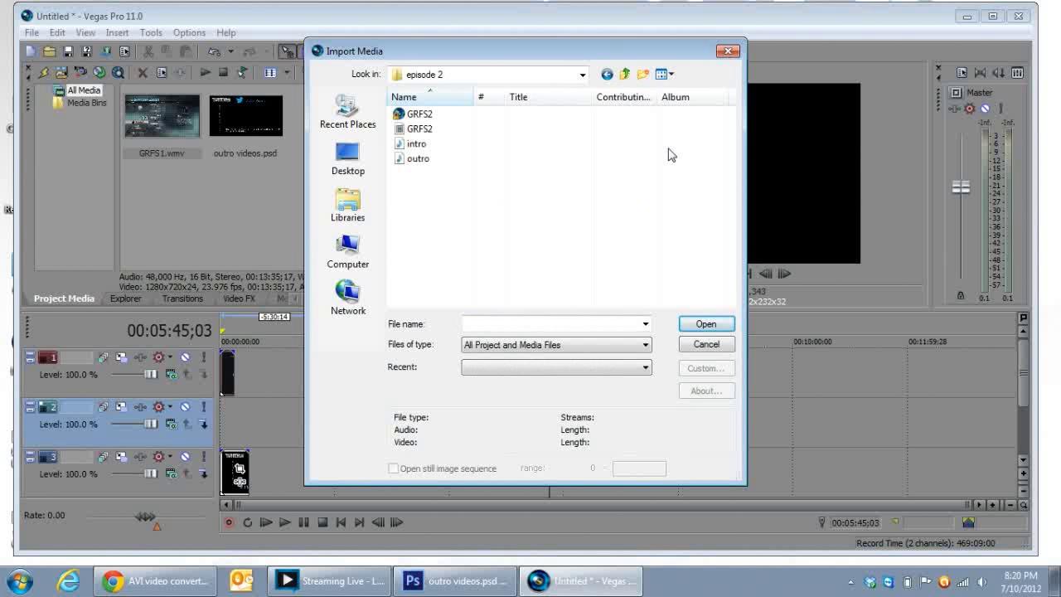
double_click(446, 129)
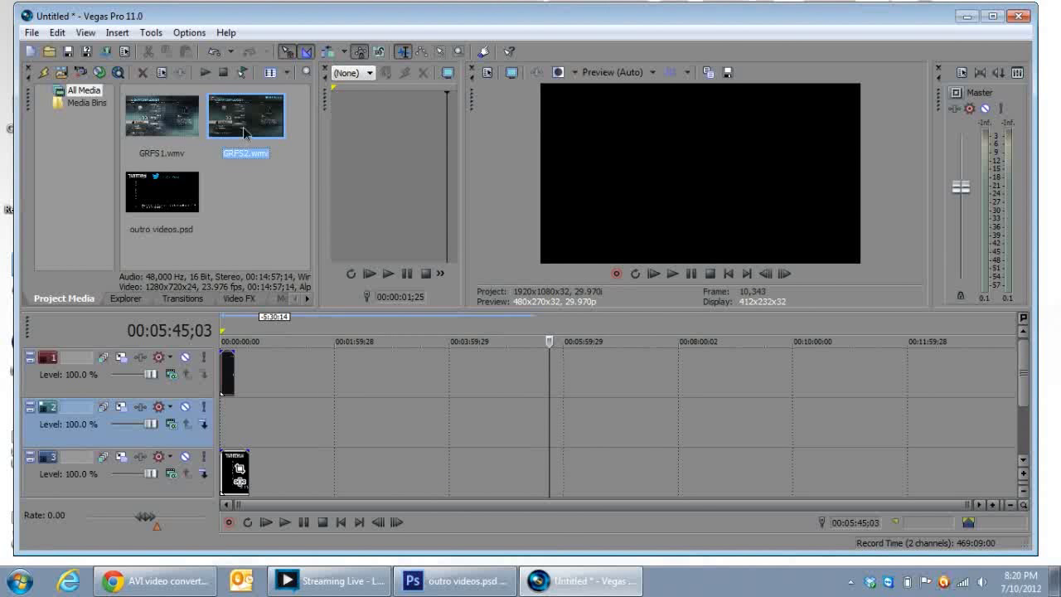
drag(245, 133, 231, 408)
- Delete the GRFS2 audio track and select the track 2 clip at about 5:44;25
right_click(168, 441)
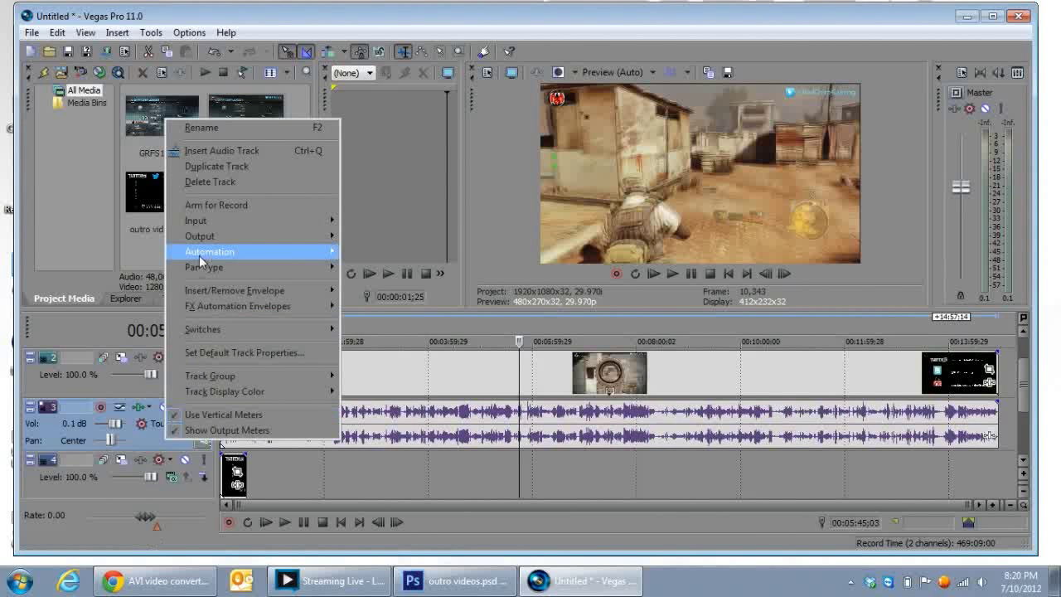
click(210, 184)
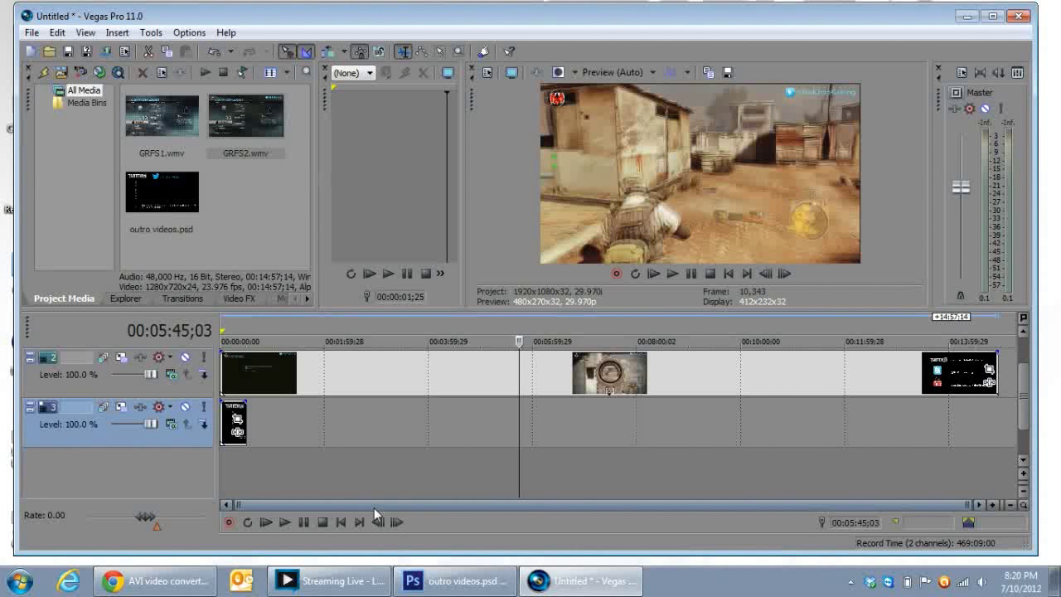
scroll(1026, 383, up, 2)
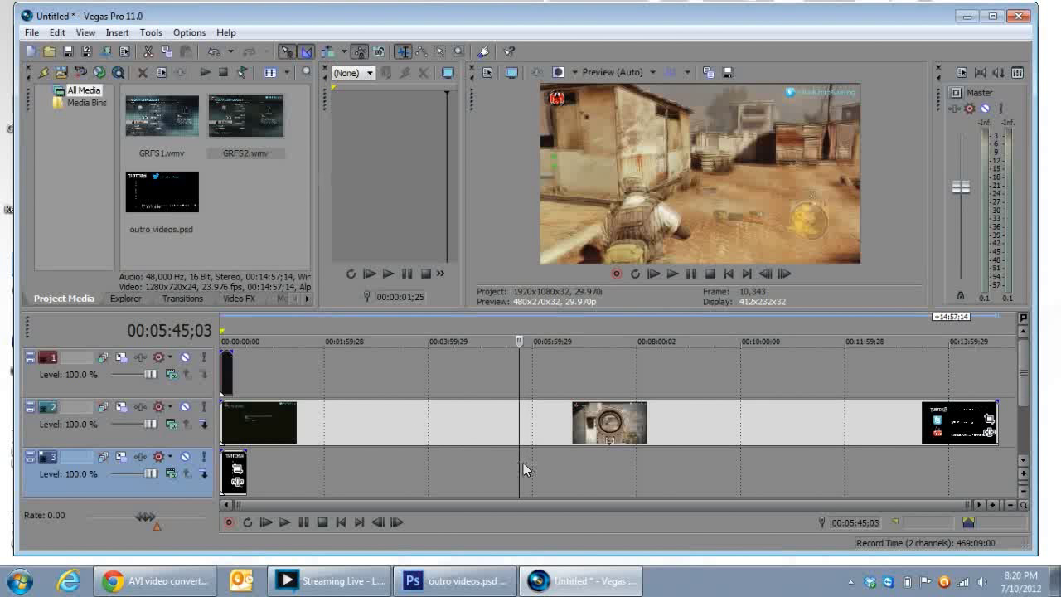
drag(524, 469, 519, 463)
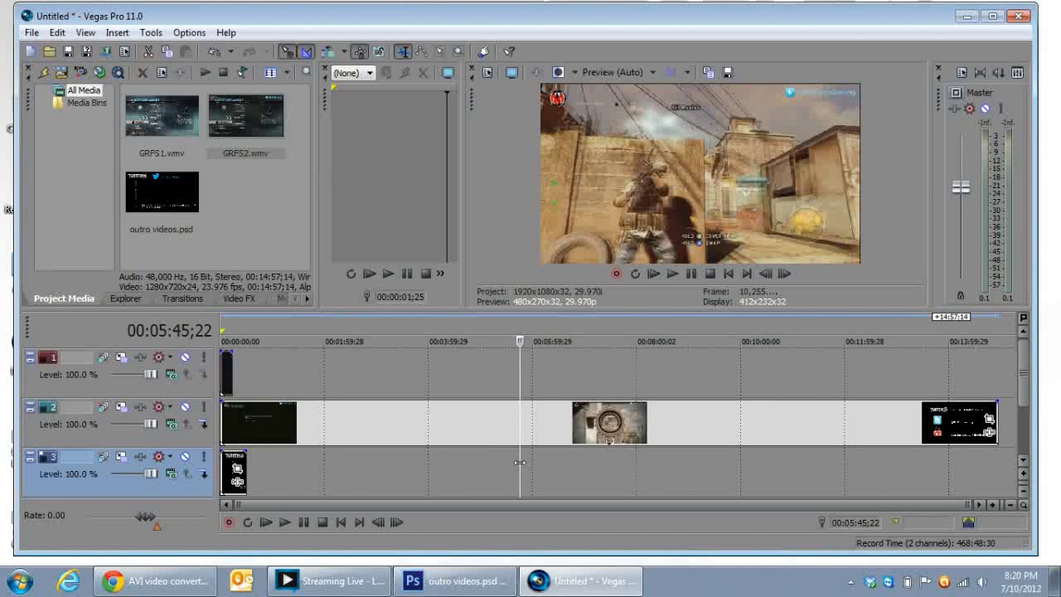
click(519, 432)
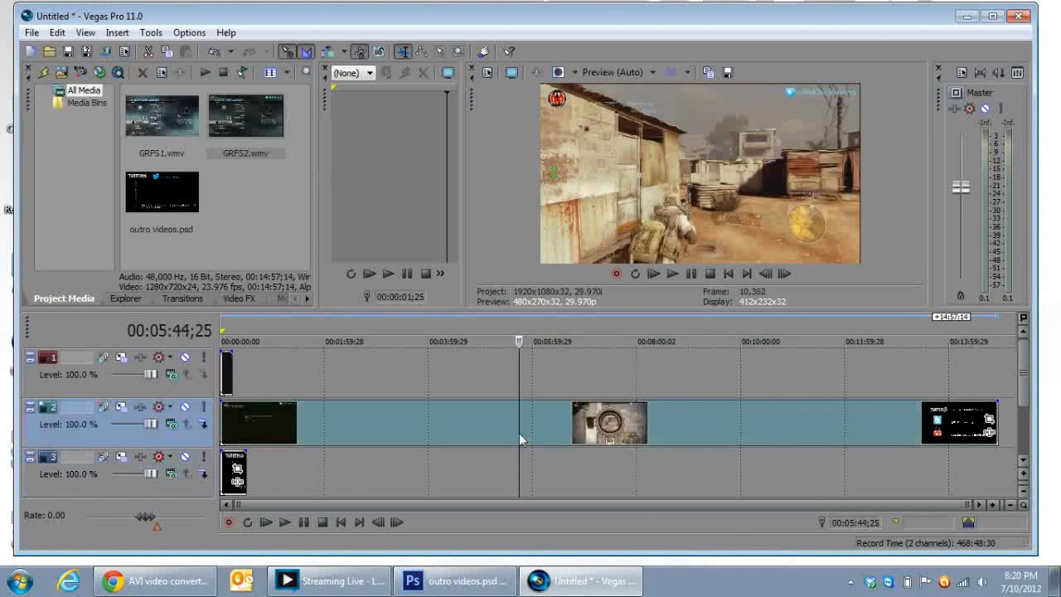
- Cut GRFS2 at the playhead and at 6:00;04, delete the rest, and move the piece to 0:00
key(s)
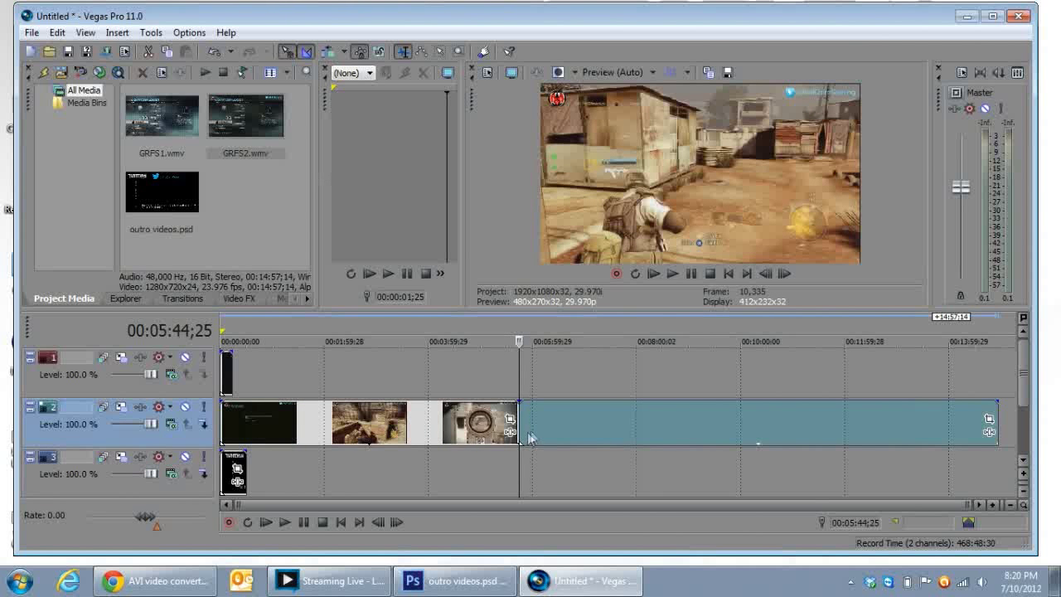
click(528, 462)
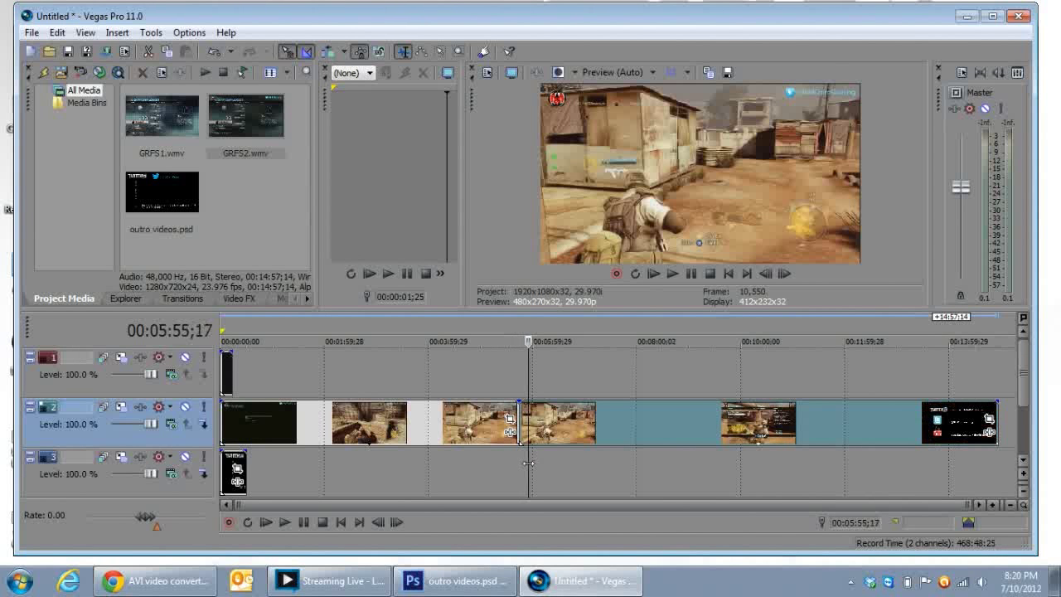
drag(528, 463, 532, 463)
key(s)
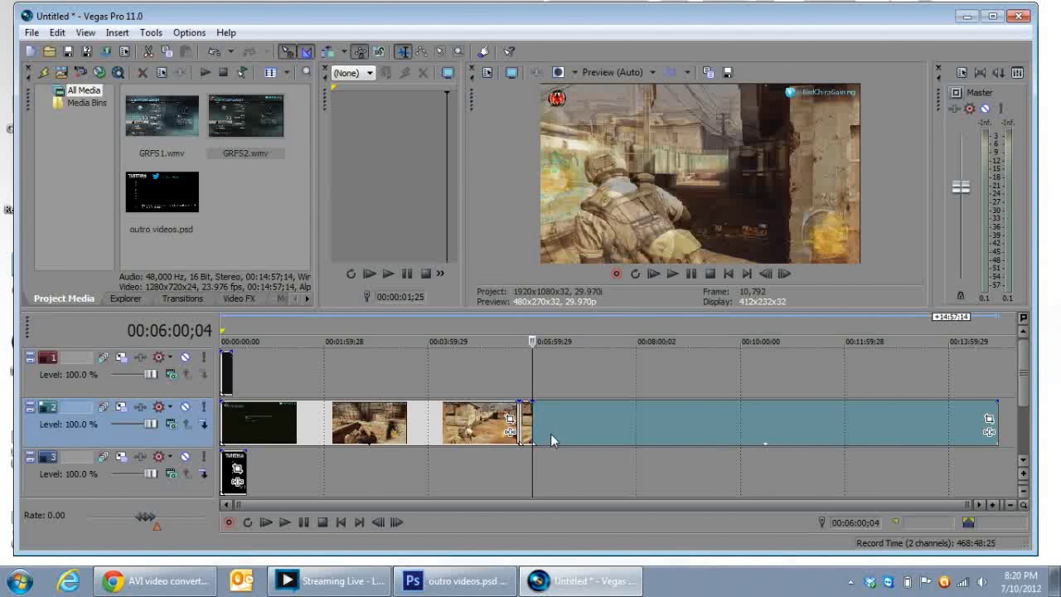
right_click(550, 434)
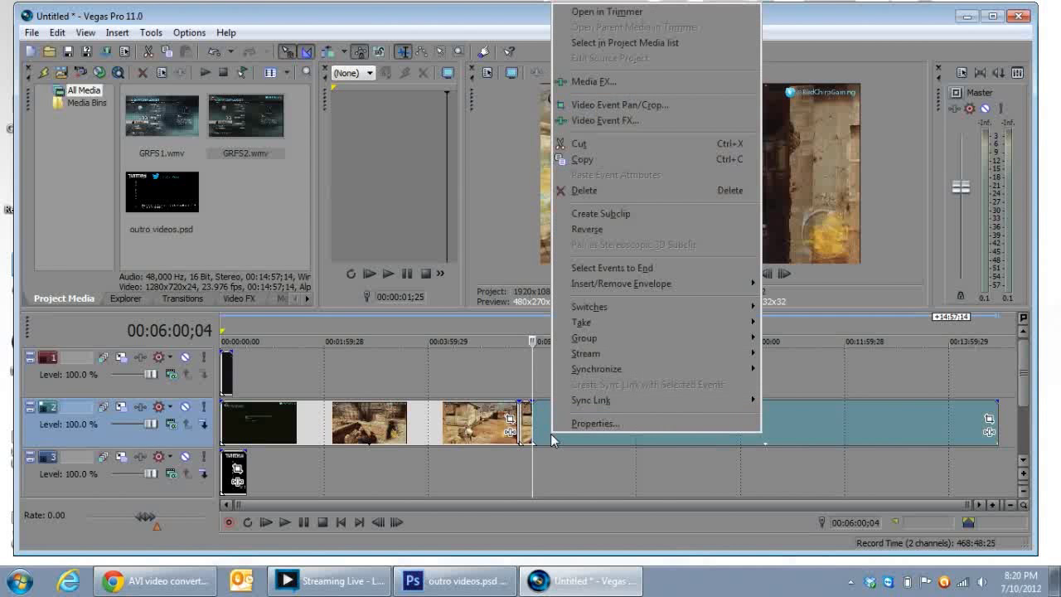
click(590, 196)
right_click(448, 430)
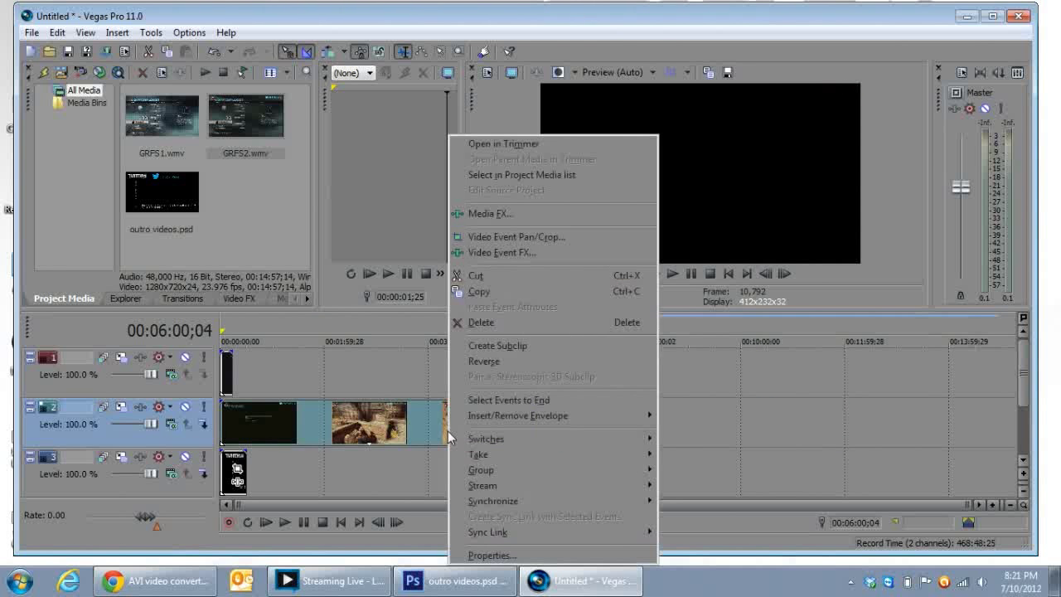
click(481, 322)
drag(527, 419, 205, 437)
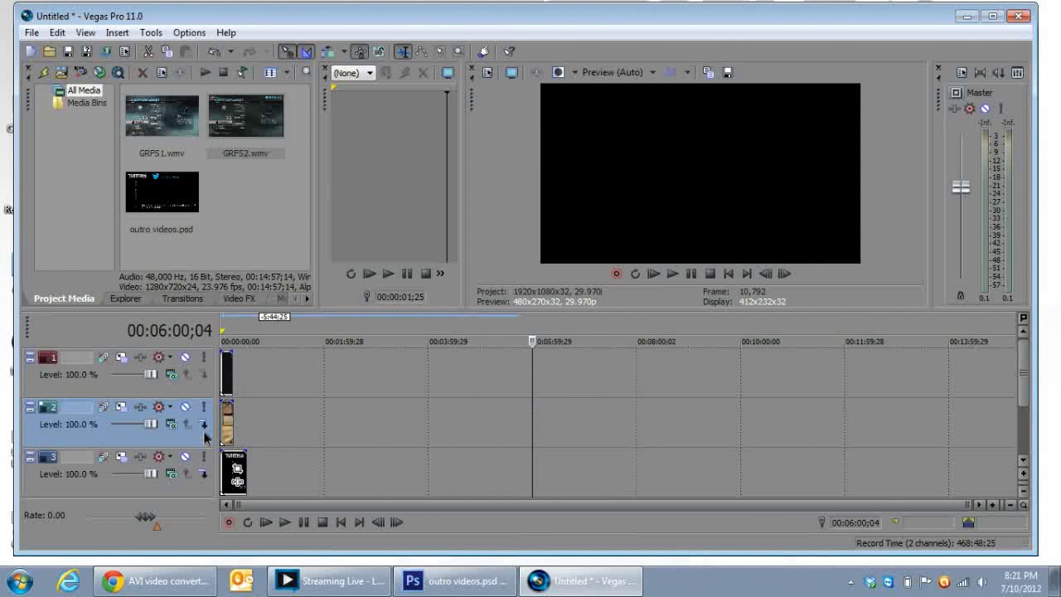
- Zoom into the timeline start and line up the outro clip on track 3 at zero
scroll(232, 431, up, 2)
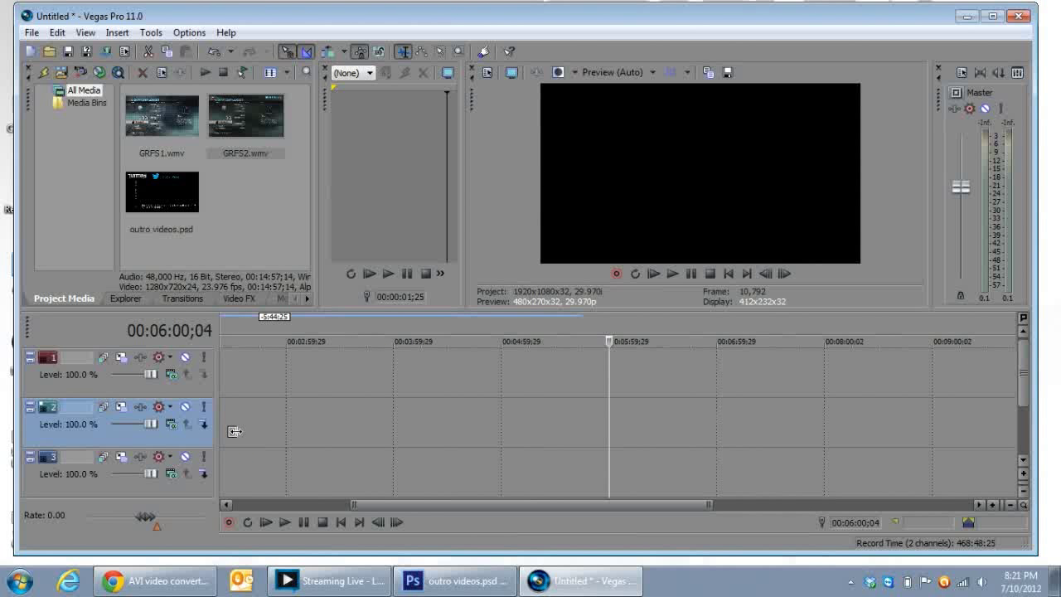
drag(419, 505, 240, 505)
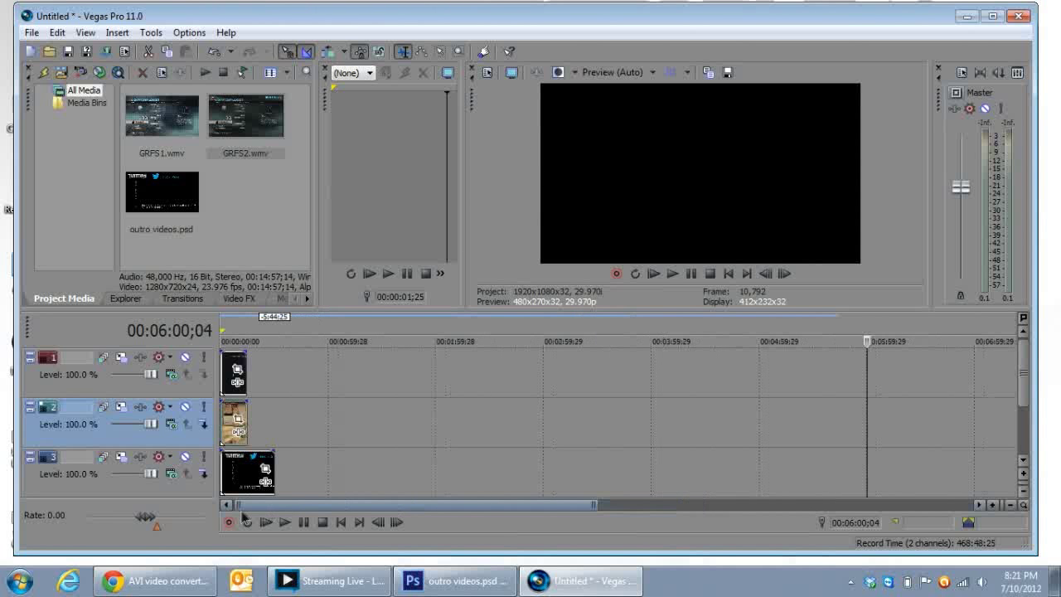
click(251, 332)
scroll(312, 451, up, 2)
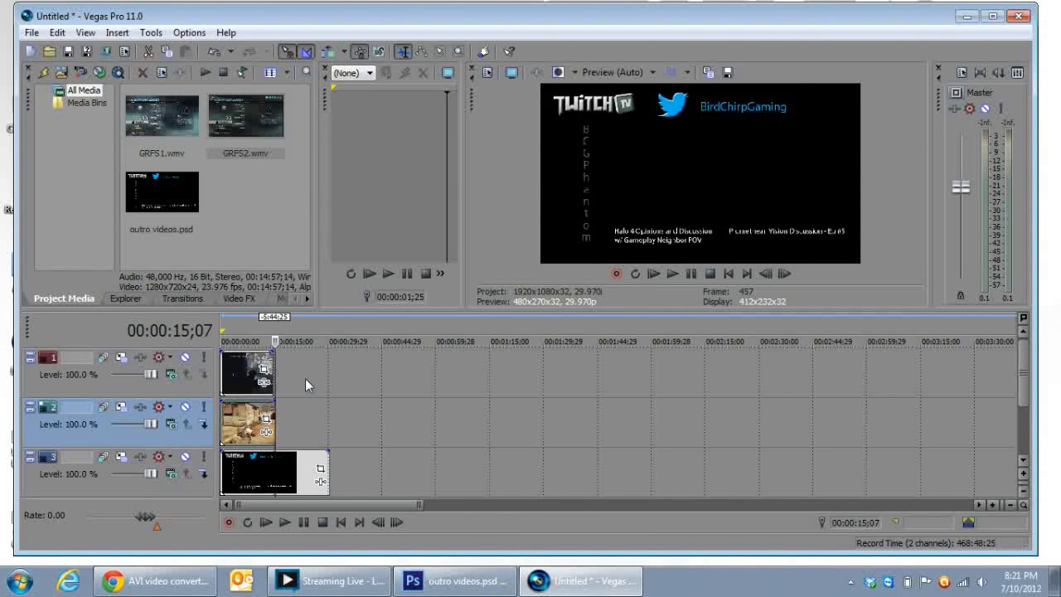
scroll(305, 378, up, 3)
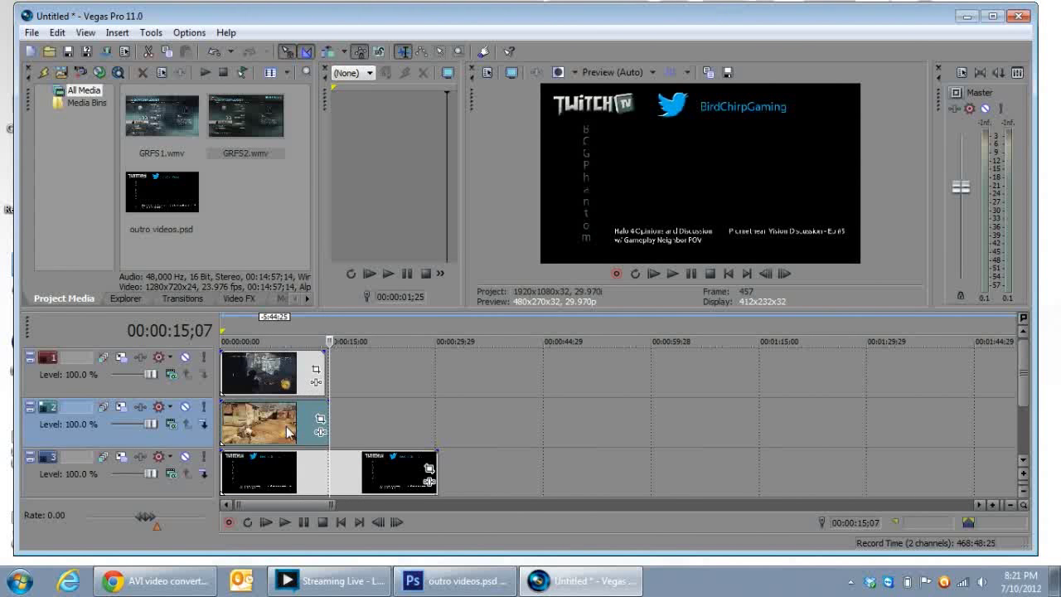
drag(438, 456, 298, 456)
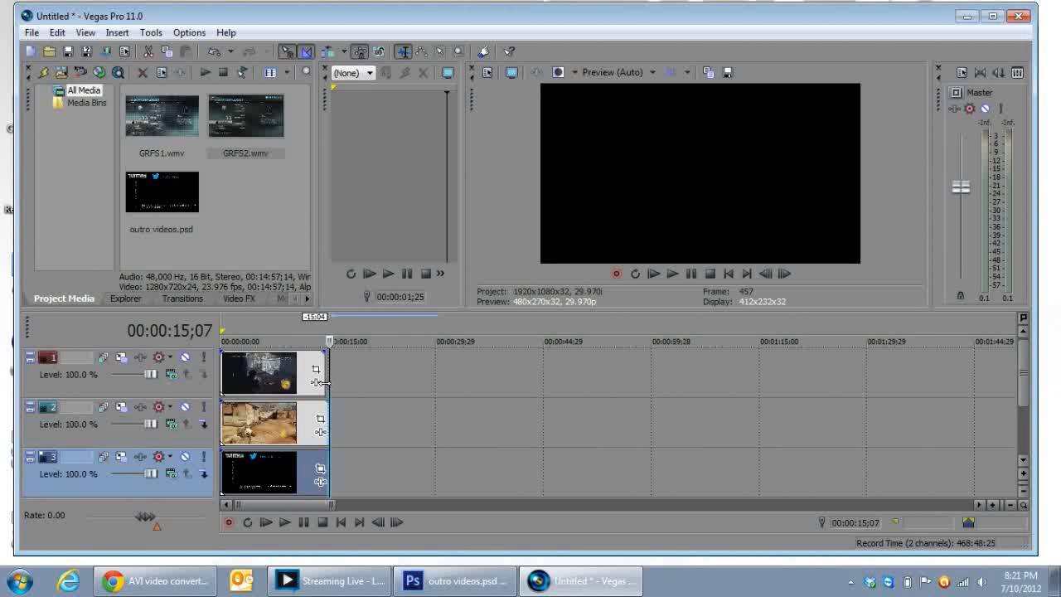
- Trim the ends of the track 1, 3 and 2 clips to about 00:00:14;19
drag(323, 383, 319, 382)
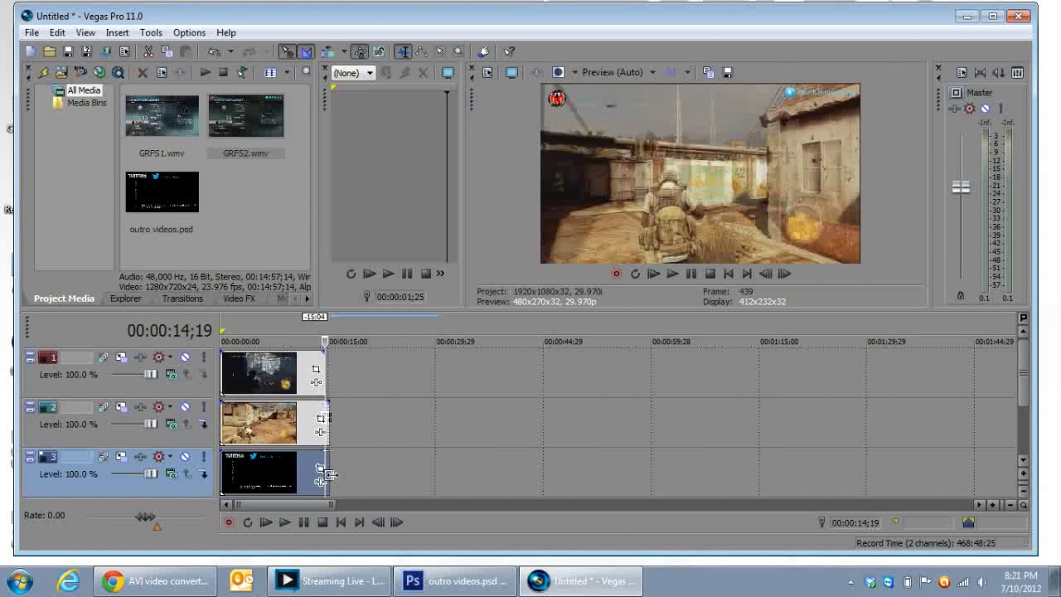
key(space)
click(380, 468)
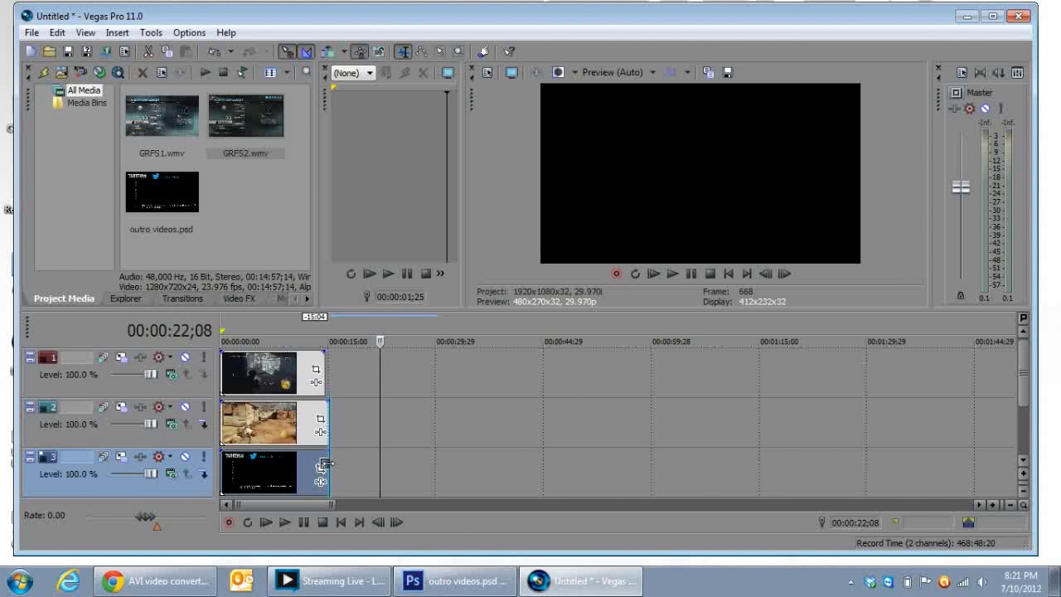
drag(324, 465, 318, 466)
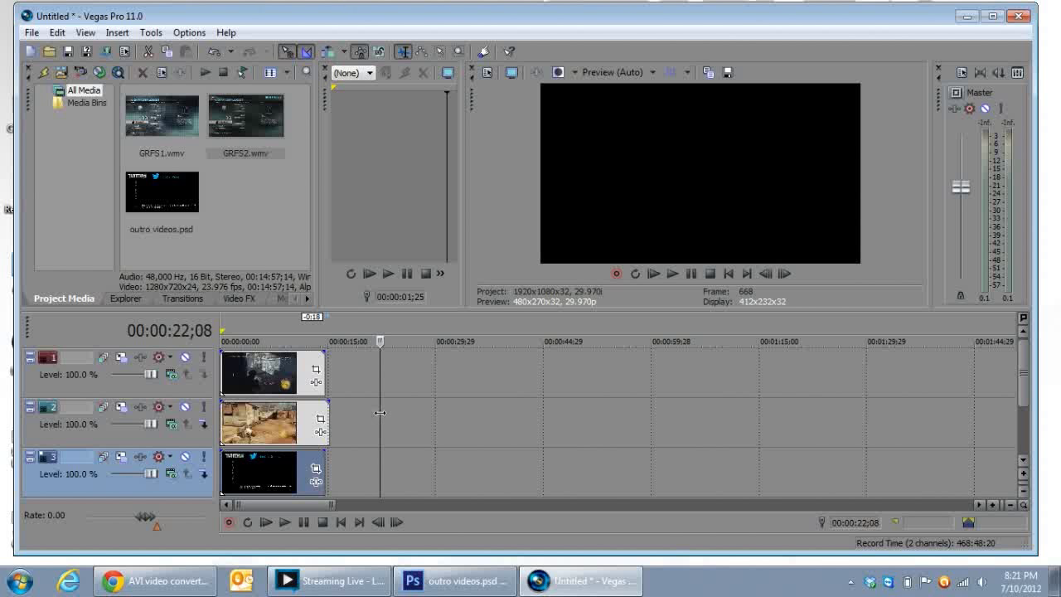
drag(328, 404, 325, 404)
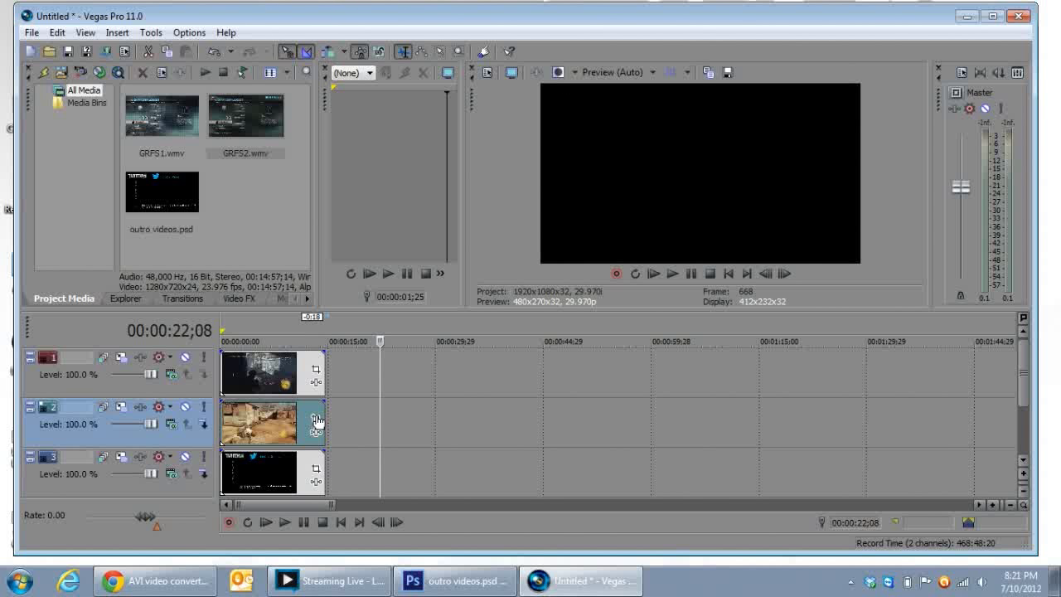
click(316, 420)
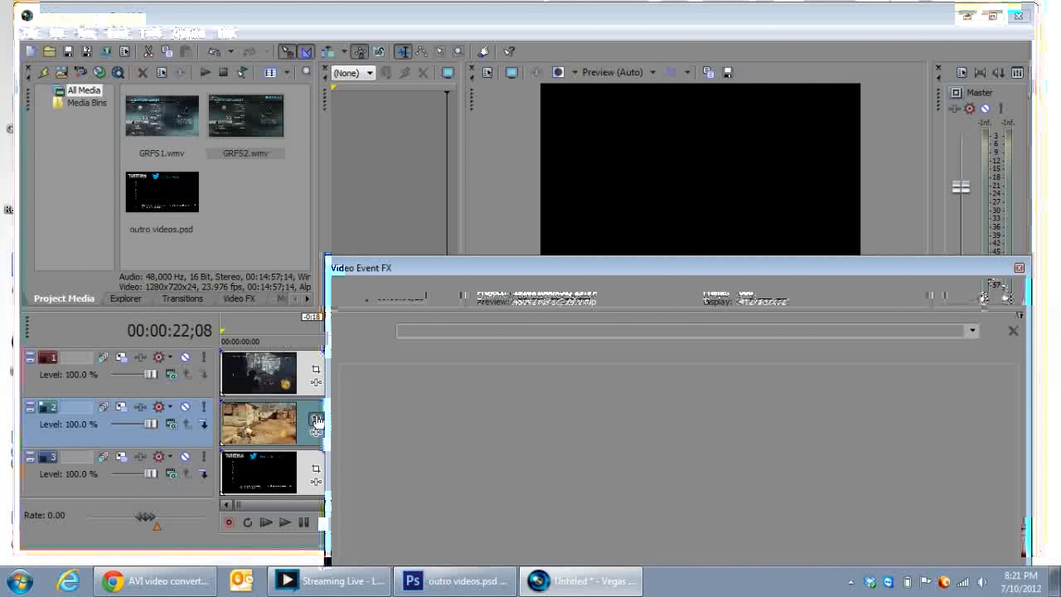
- Check the track 2 clip's Pan/Crop framing, then shift the track 1 clip later to about 0:13
click(1018, 269)
click(285, 336)
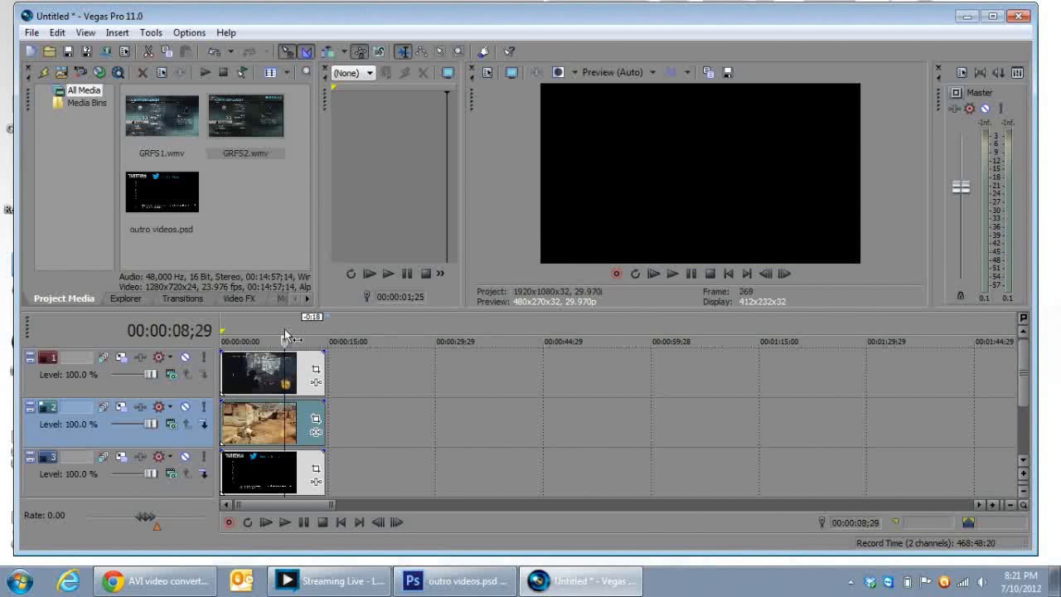
click(316, 419)
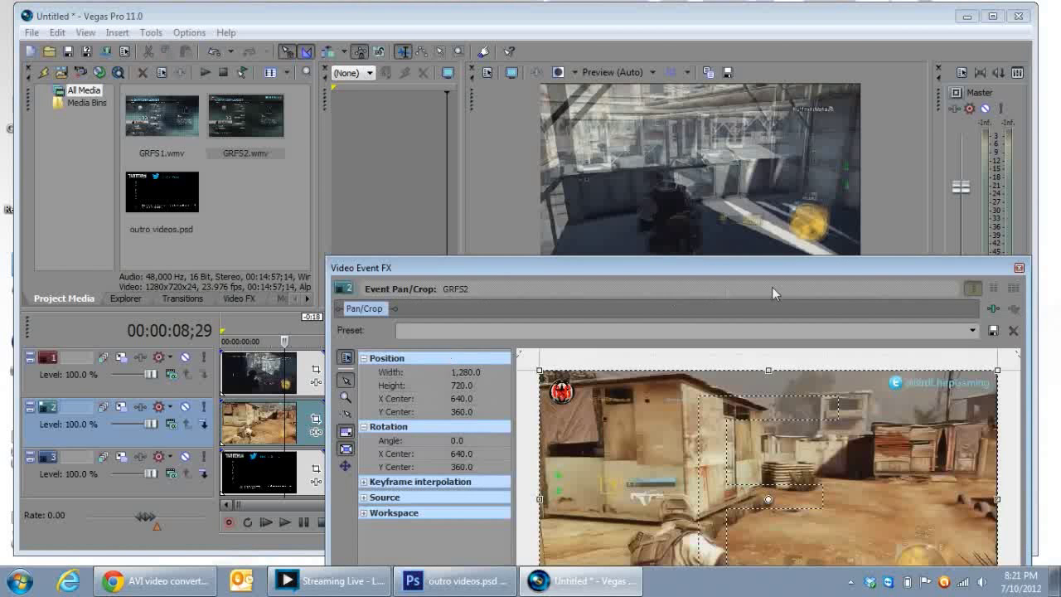
click(1019, 268)
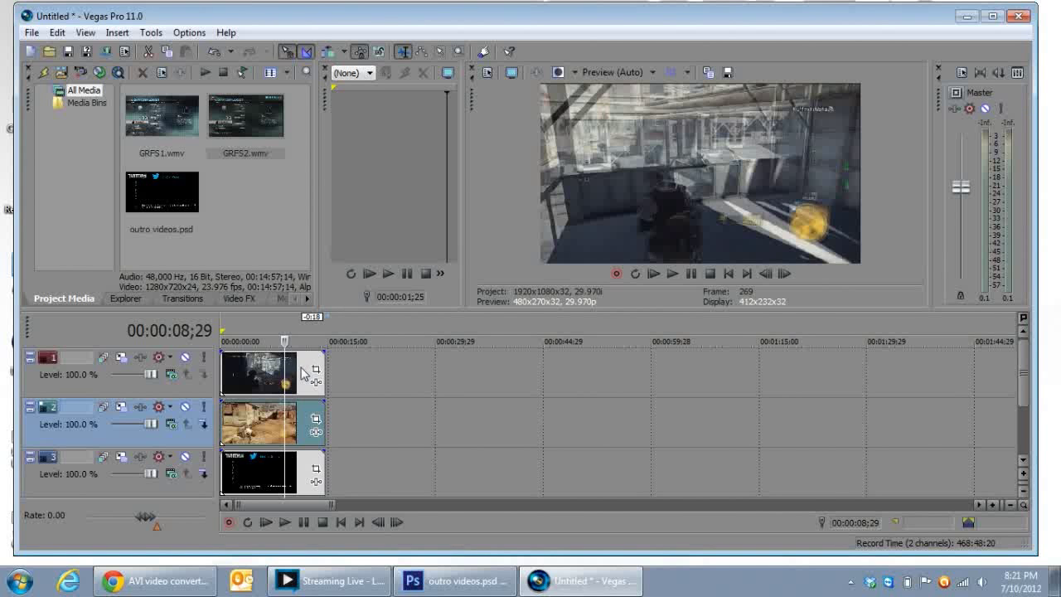
drag(303, 373, 441, 374)
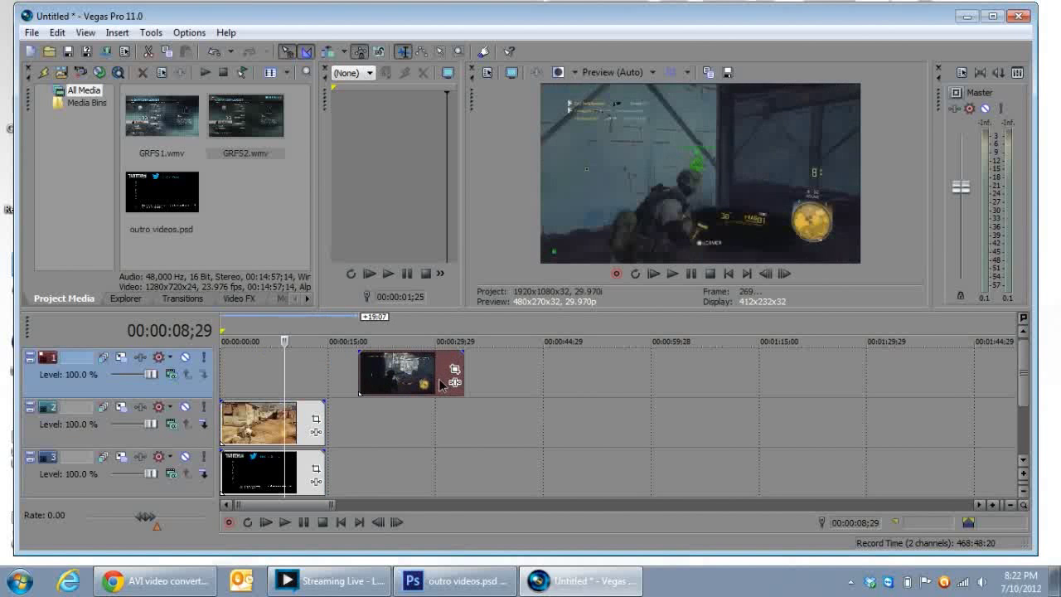
- Shrink the GRFS2 frame in Pan/Crop and position the inset in the template's video slot
click(316, 418)
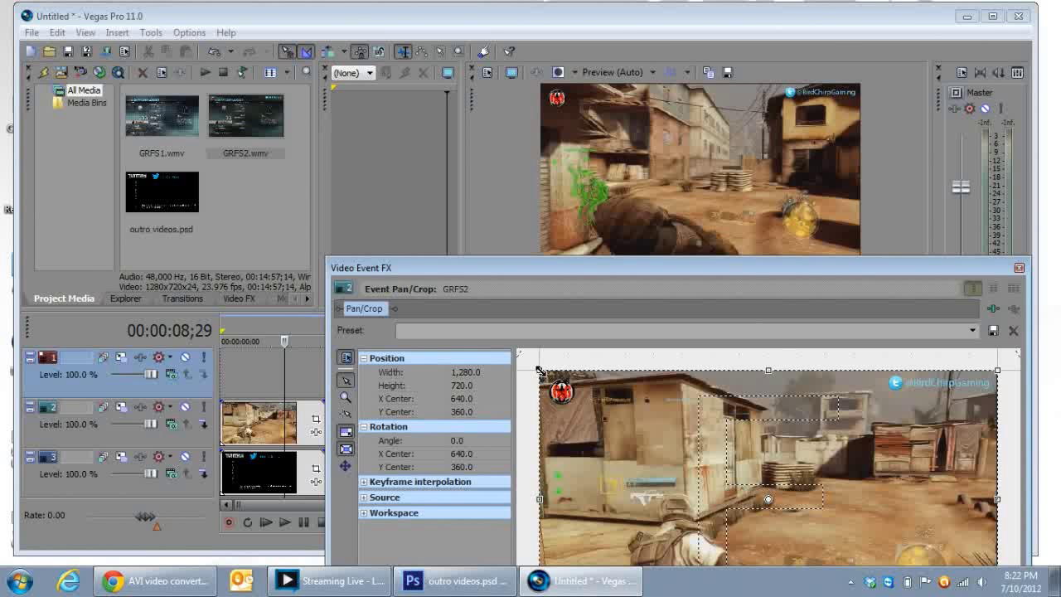
drag(540, 371, 504, 358)
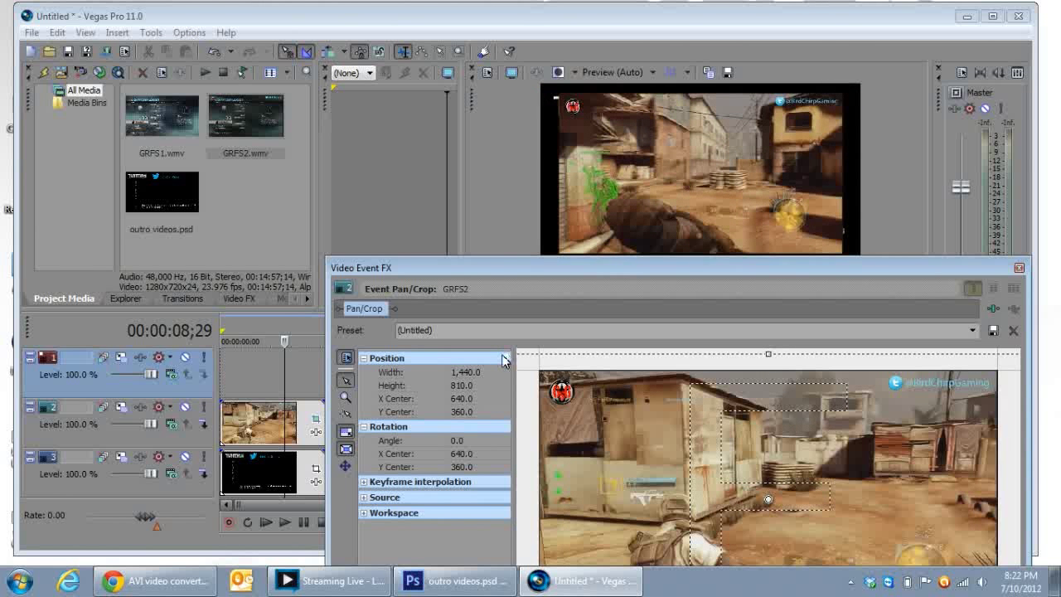
drag(603, 416, 501, 330)
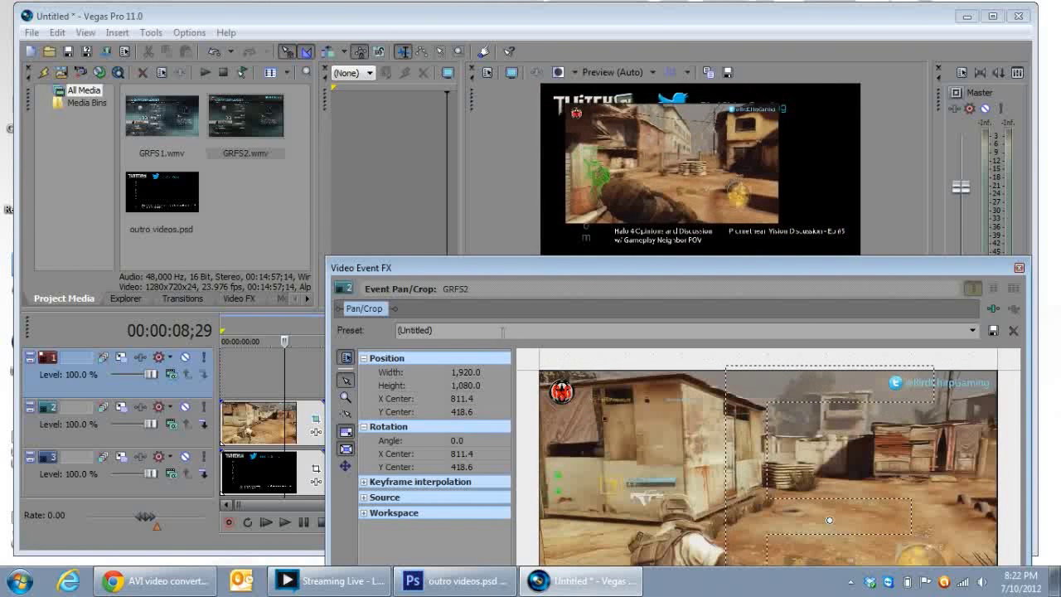
drag(634, 448, 523, 339)
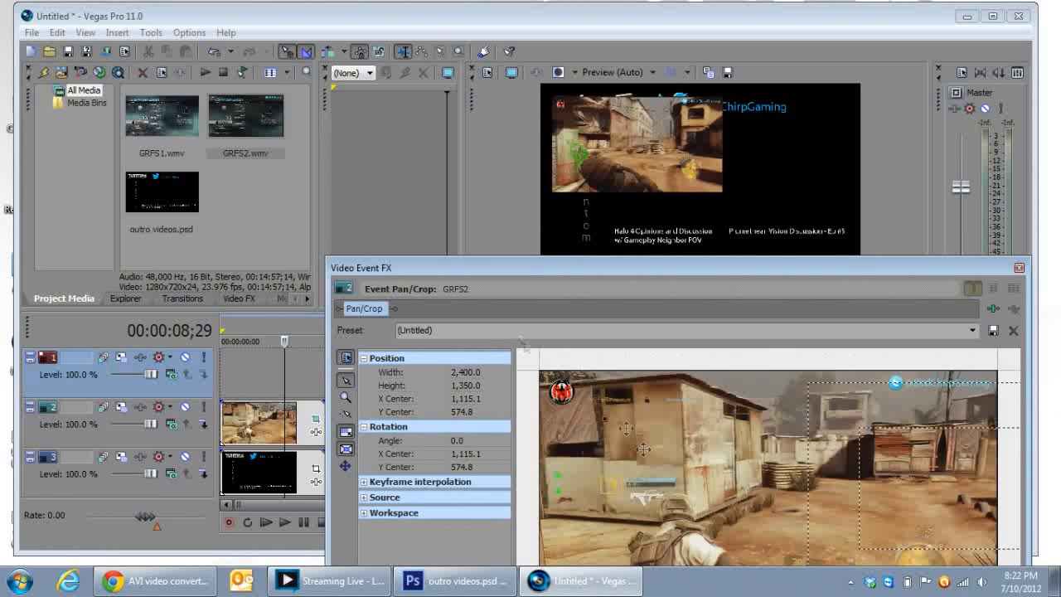
drag(643, 449, 529, 398)
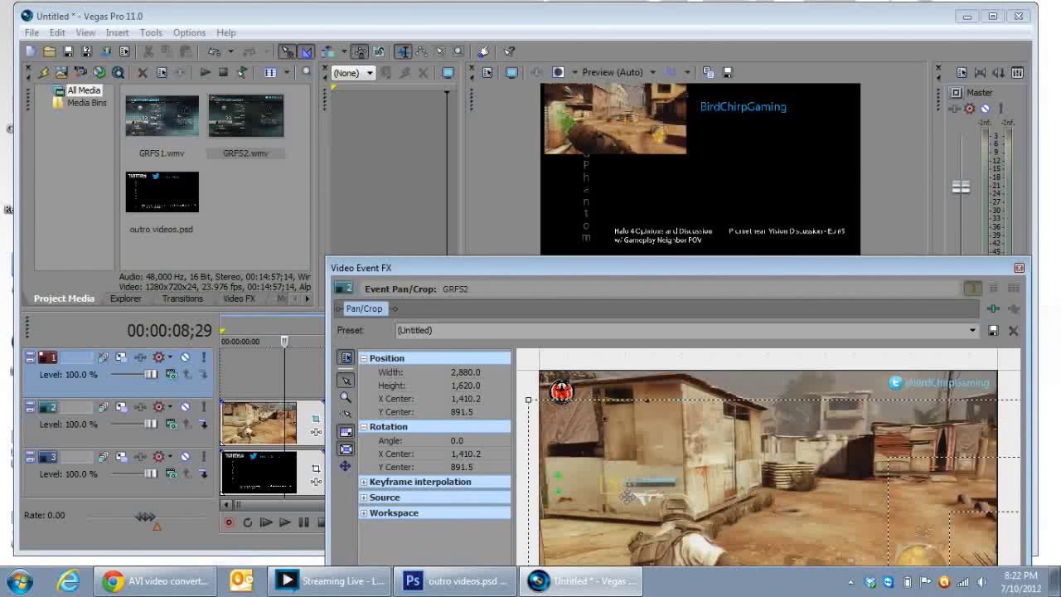
drag(627, 496, 727, 536)
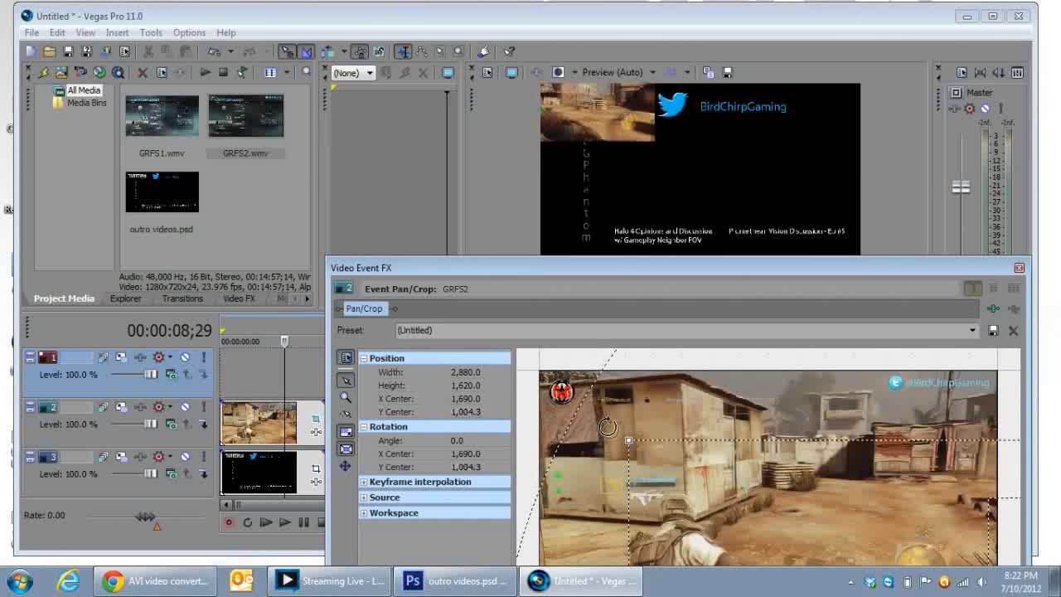
drag(630, 441, 524, 357)
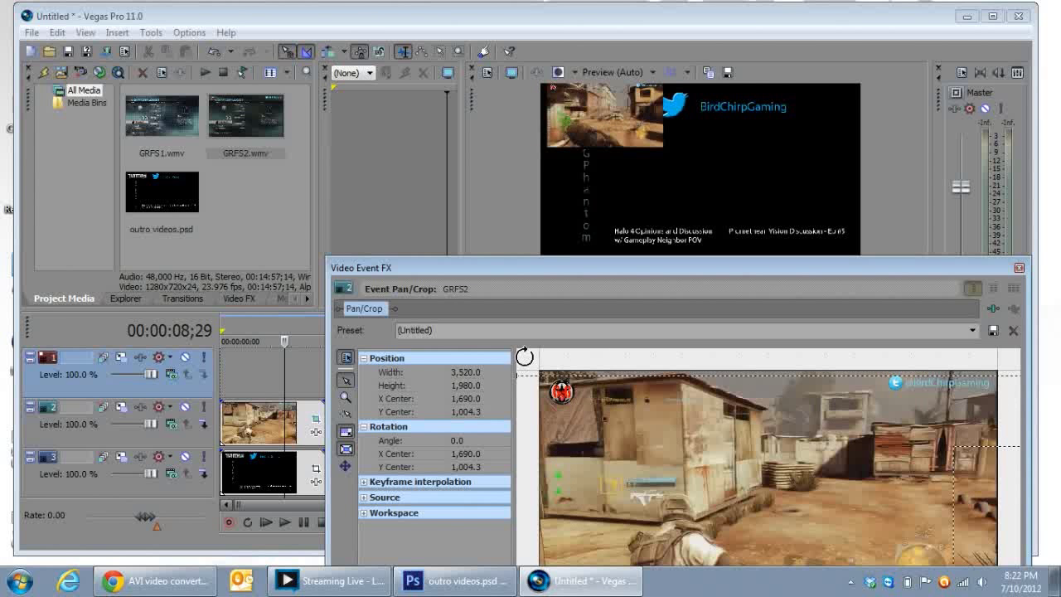
drag(687, 478, 607, 407)
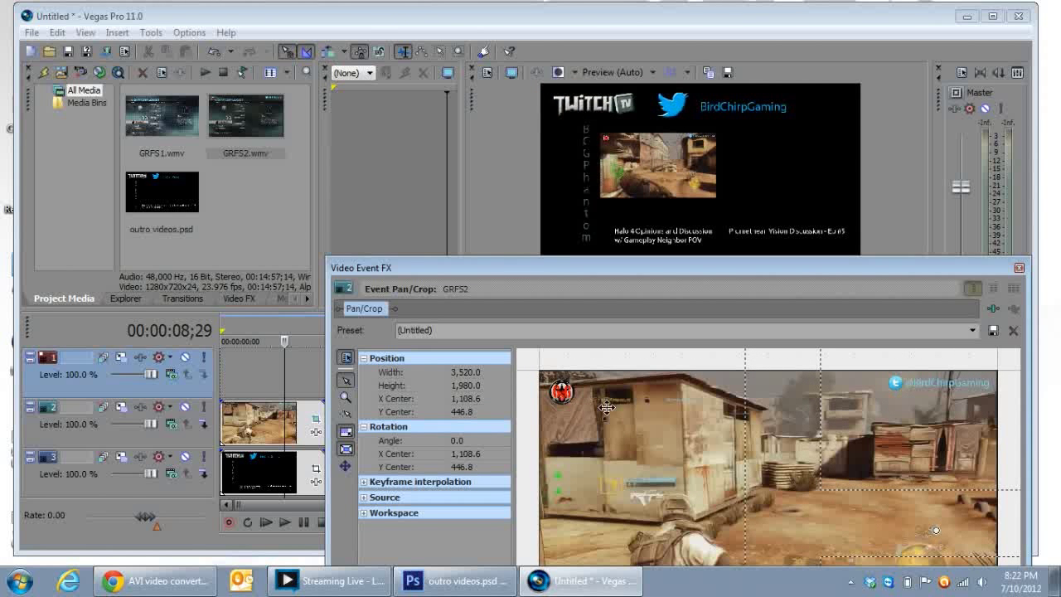
drag(673, 443, 657, 396)
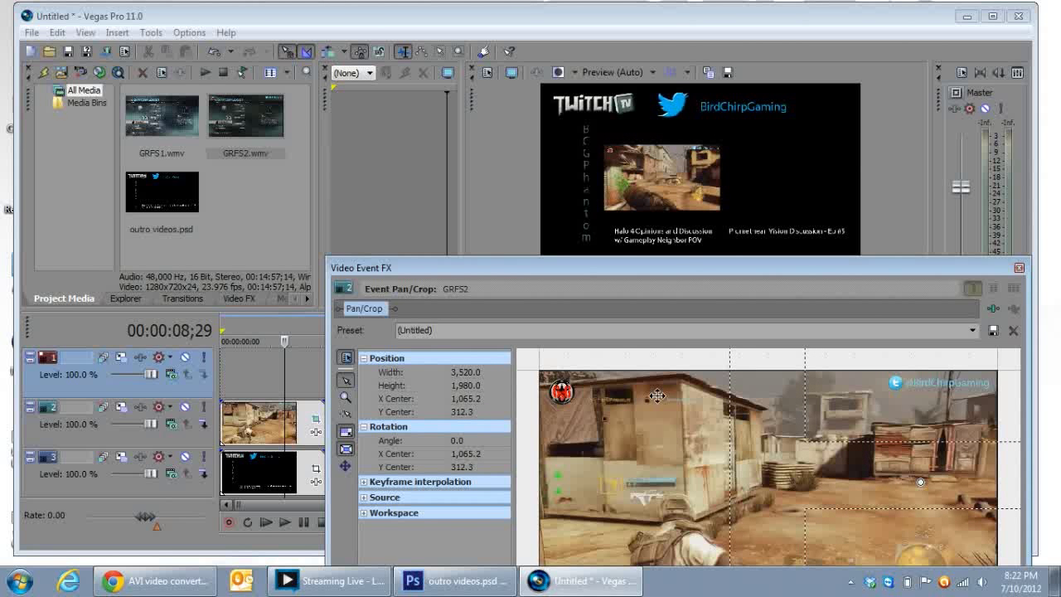
- Apply the 'smallvid wide' preset to GRFS2, nudge it left, and return the track 1 clip to 0:00
click(973, 331)
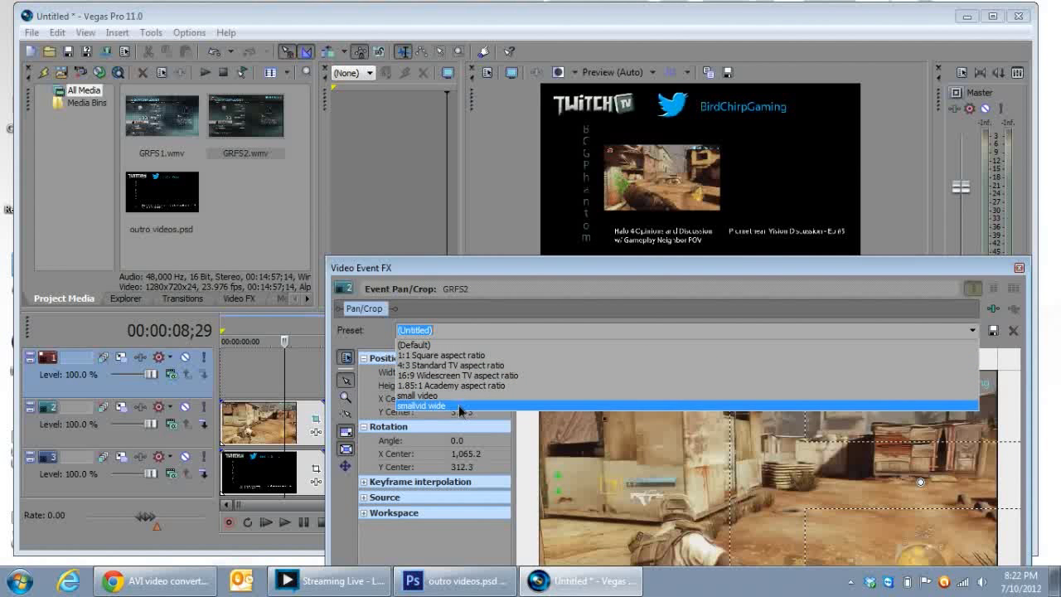
click(460, 407)
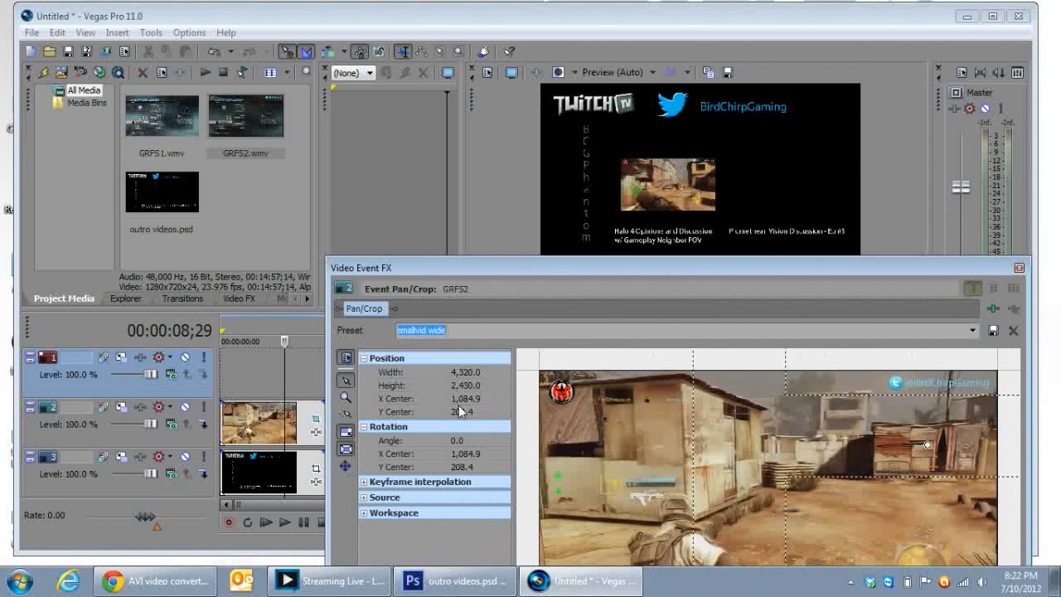
click(731, 421)
drag(731, 422, 731, 421)
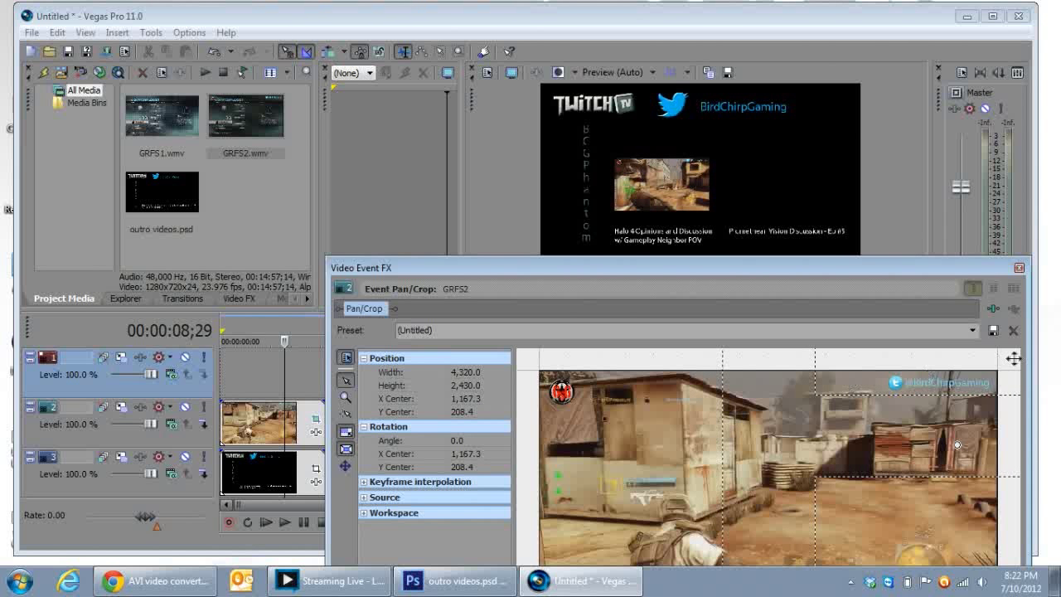
click(1020, 269)
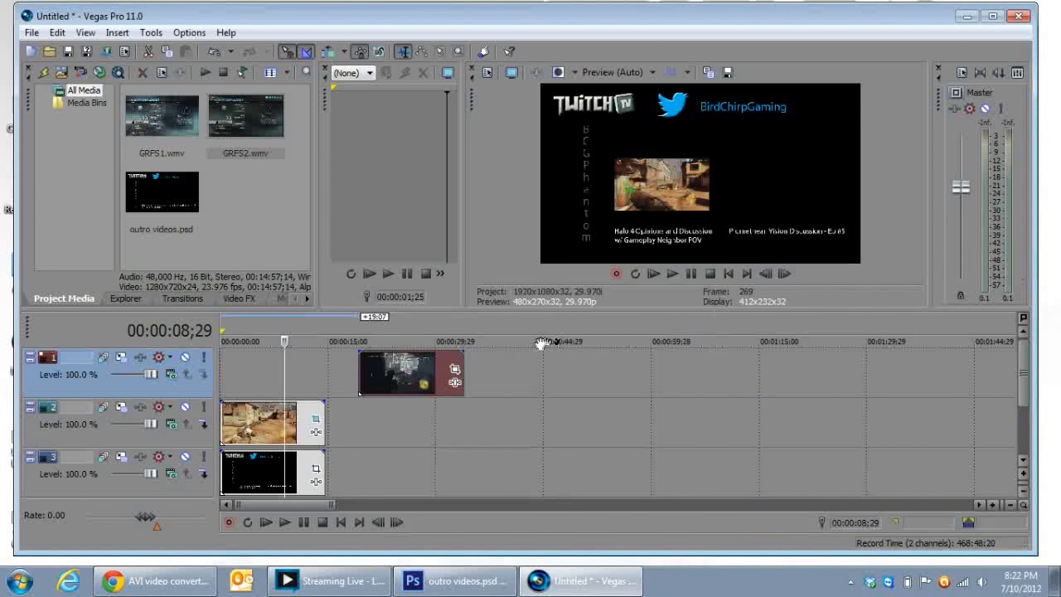
drag(407, 380, 242, 380)
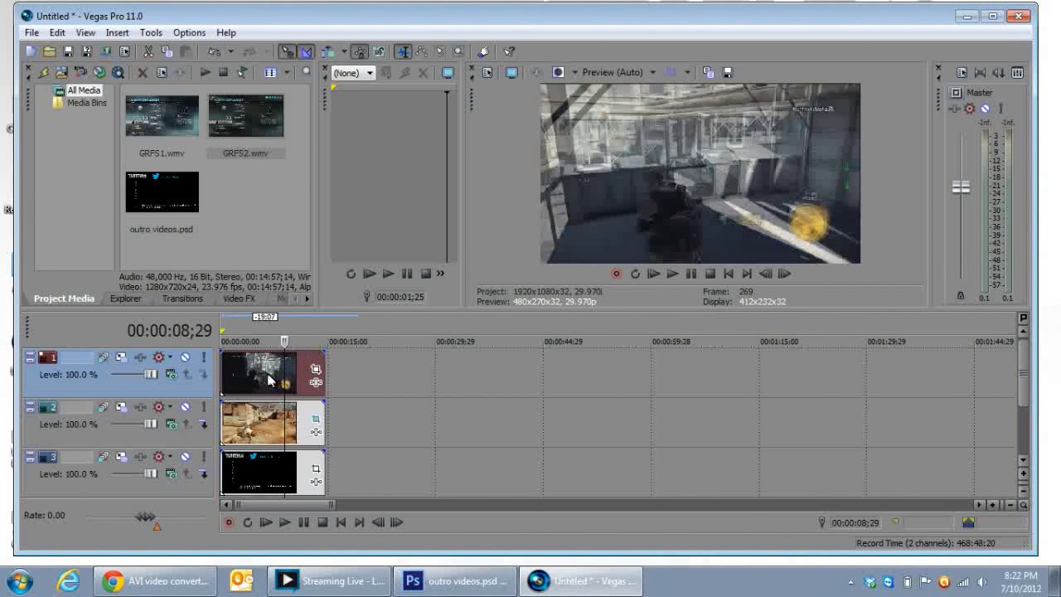
click(316, 370)
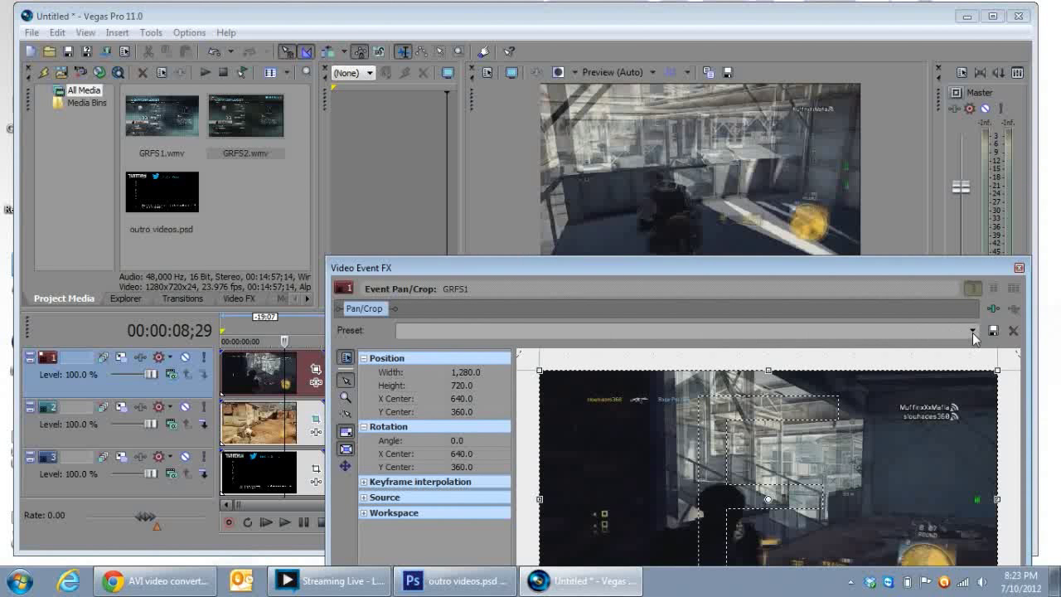
- Apply the smallvid wide framing preset to GRFS1 and nudge its framing
click(972, 333)
click(480, 405)
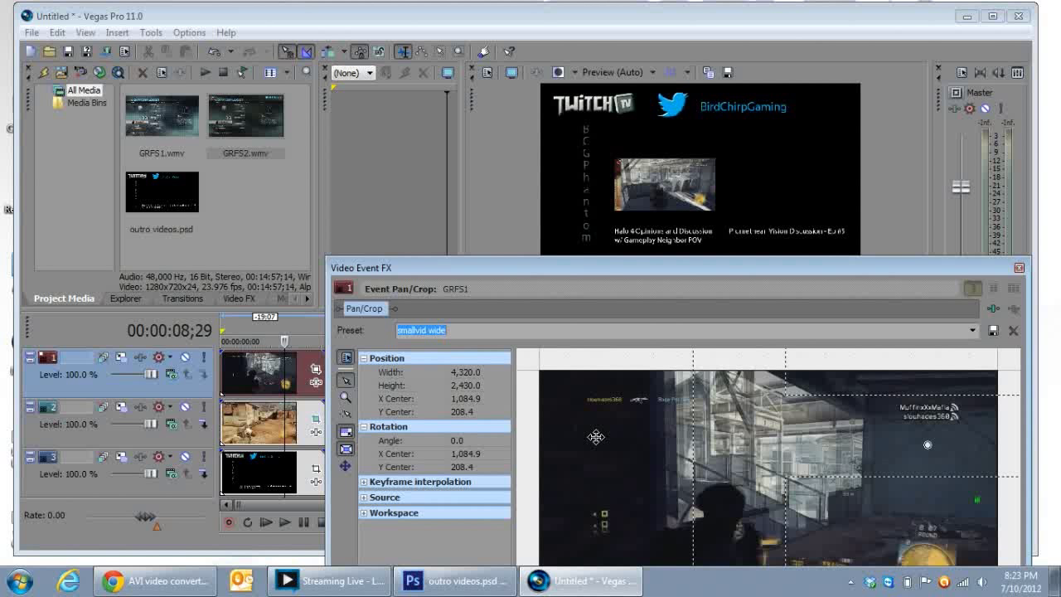
drag(596, 436, 595, 436)
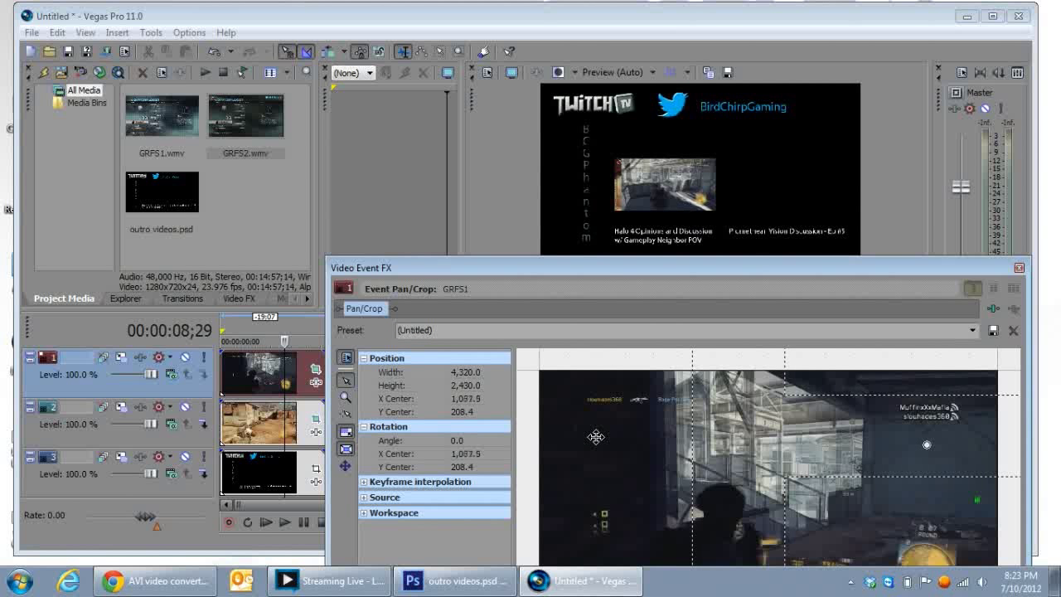
key(Left)
key(Left)
key(Left)
key(Left)
key(Left)
key(Left)
key(Left)
key(Left)
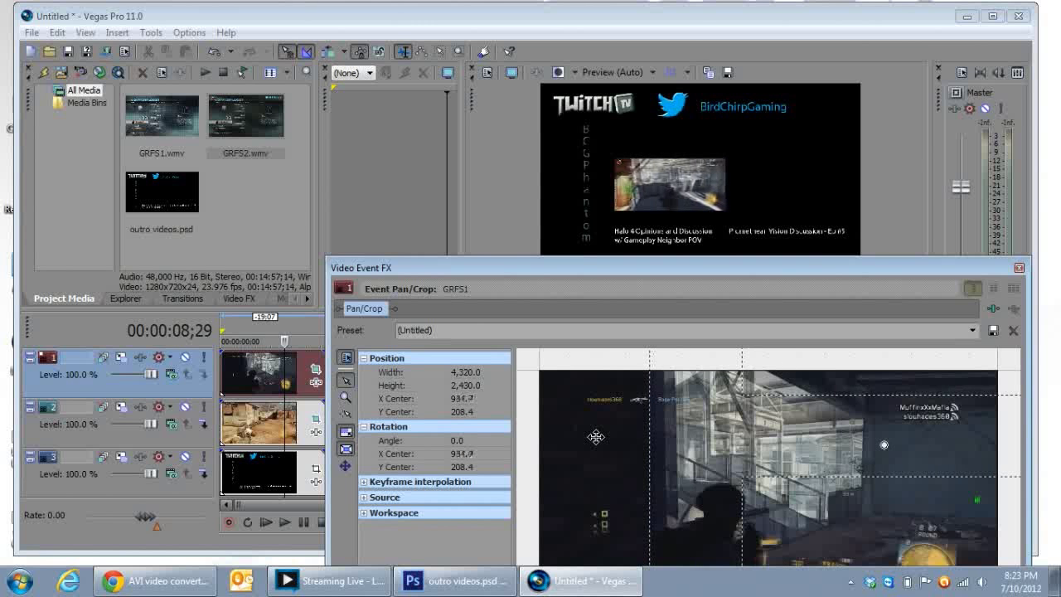
key(Left)
key(Left)
key(Left)
key(Left)
key(Left)
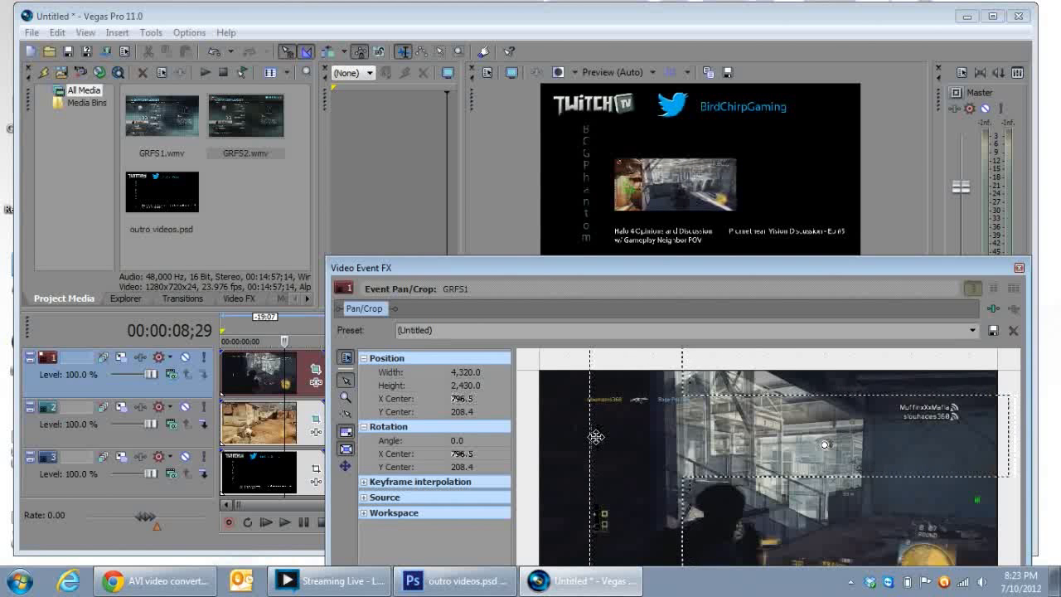
- Drag GRFS1's framing to X centre -480, Y centre 219.1 and close the pan/crop settings
drag(728, 460, 677, 455)
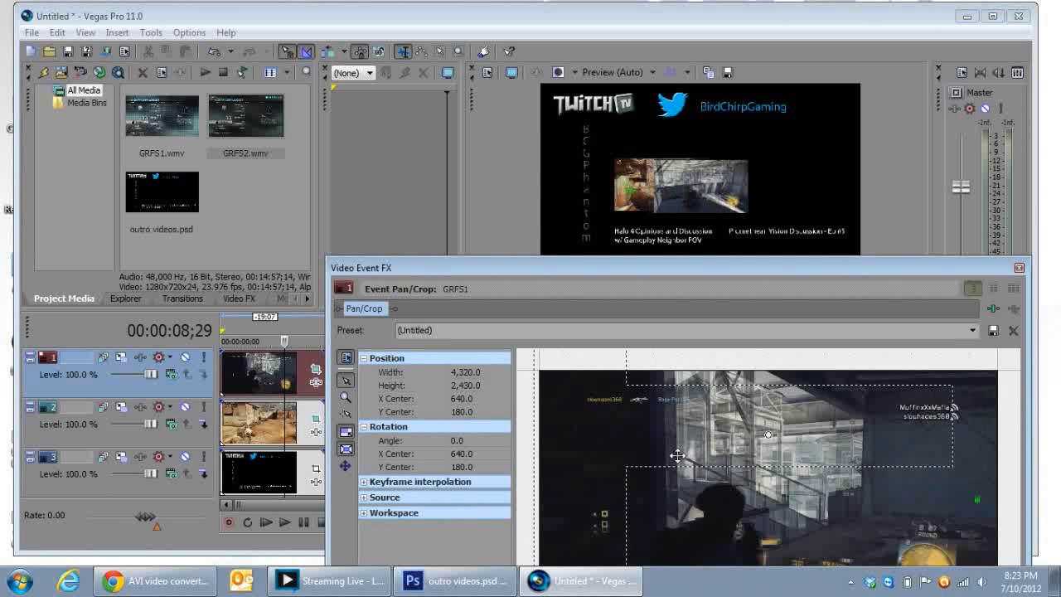
drag(876, 445, 699, 447)
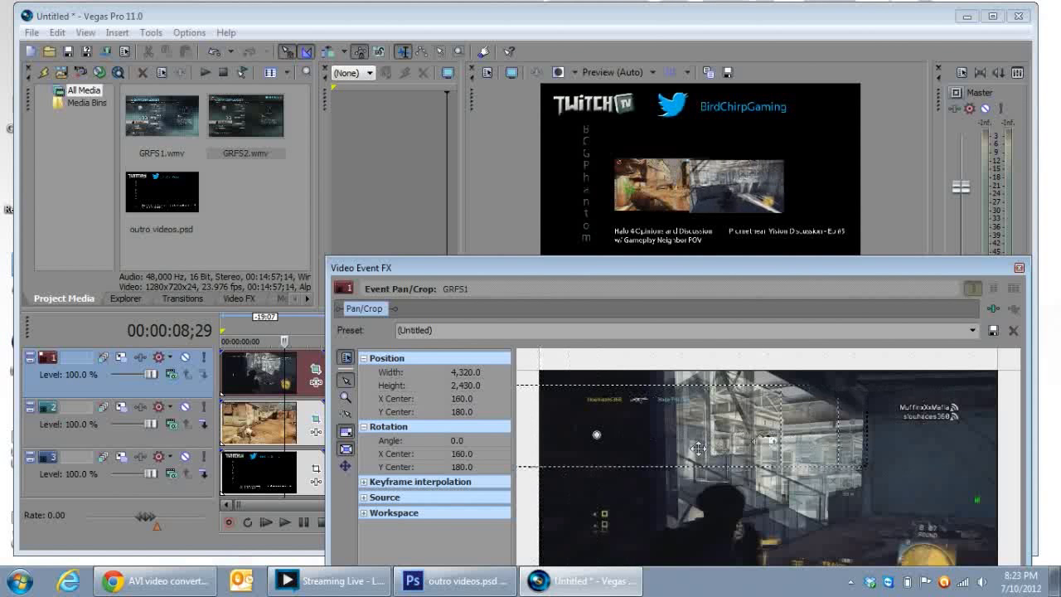
drag(915, 456, 795, 458)
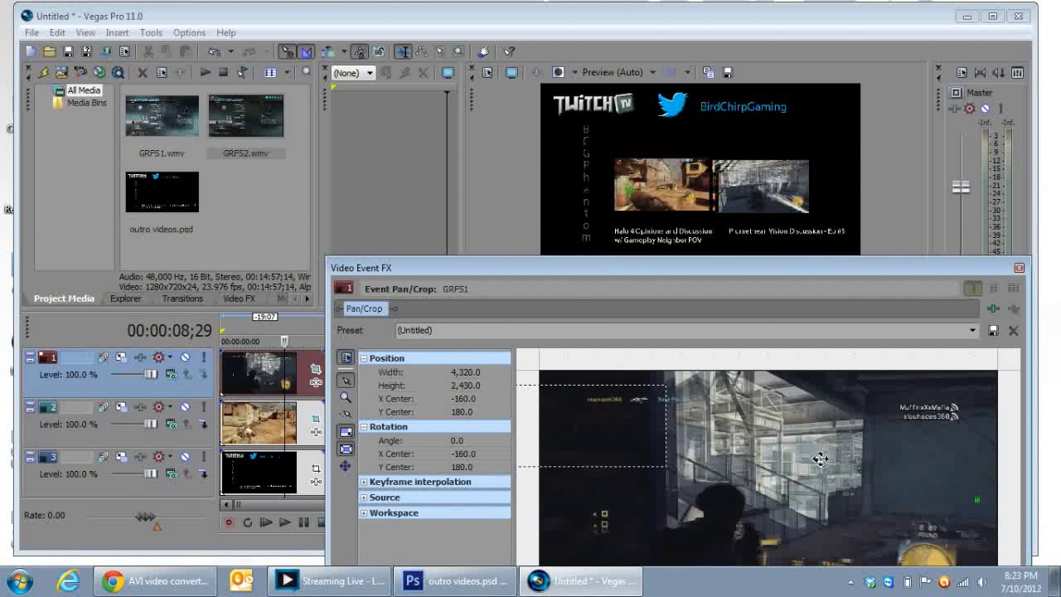
drag(873, 459, 800, 464)
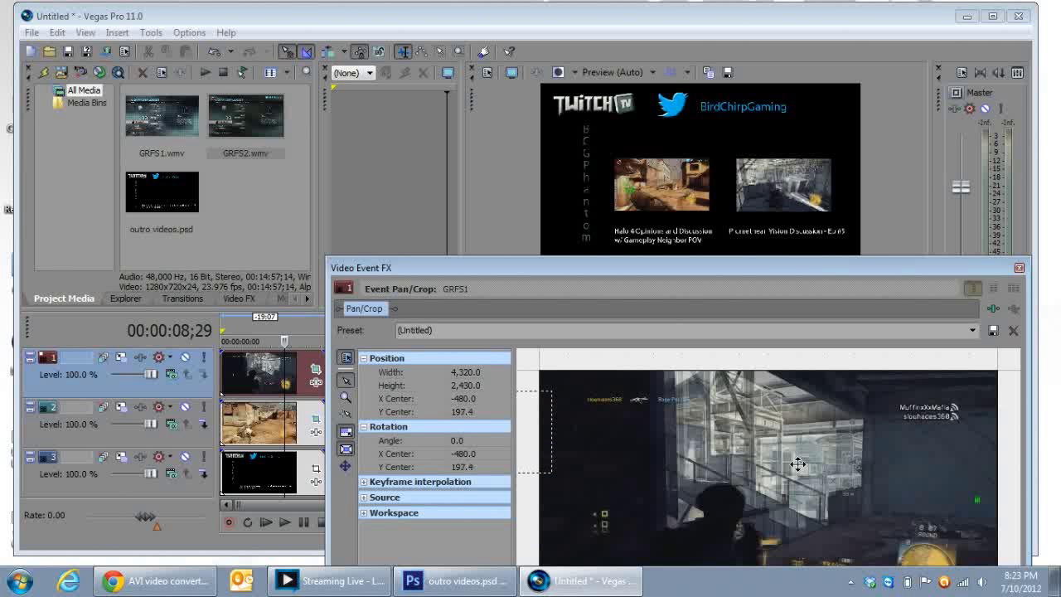
drag(798, 464, 798, 465)
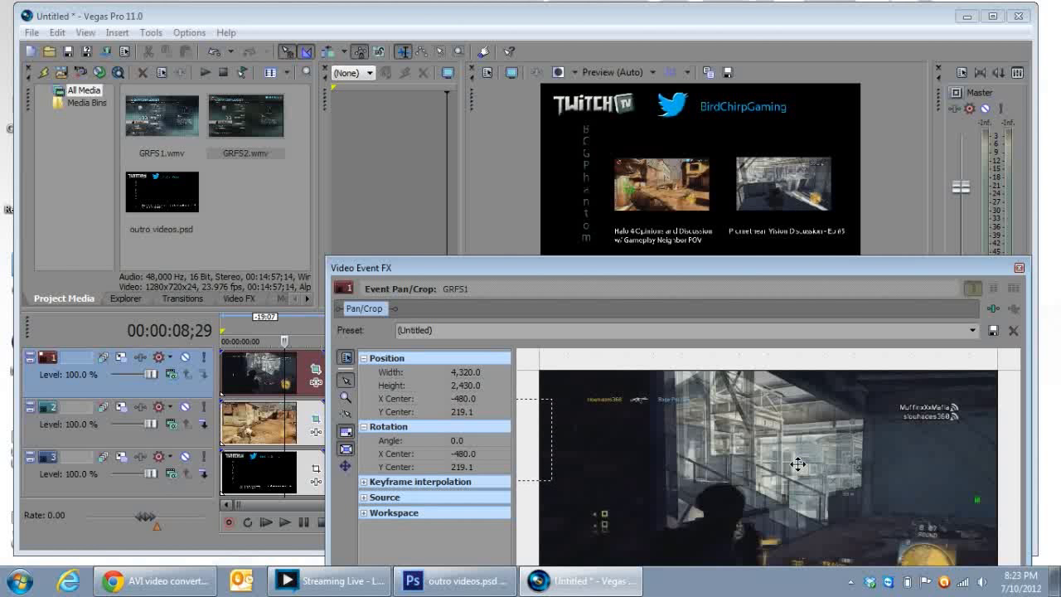
click(1019, 269)
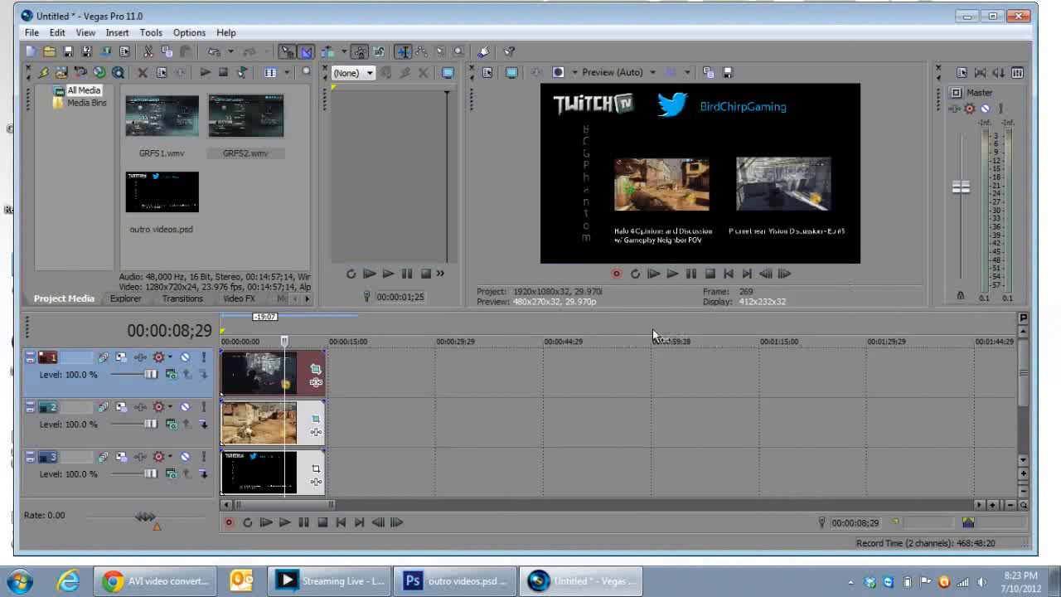
click(265, 521)
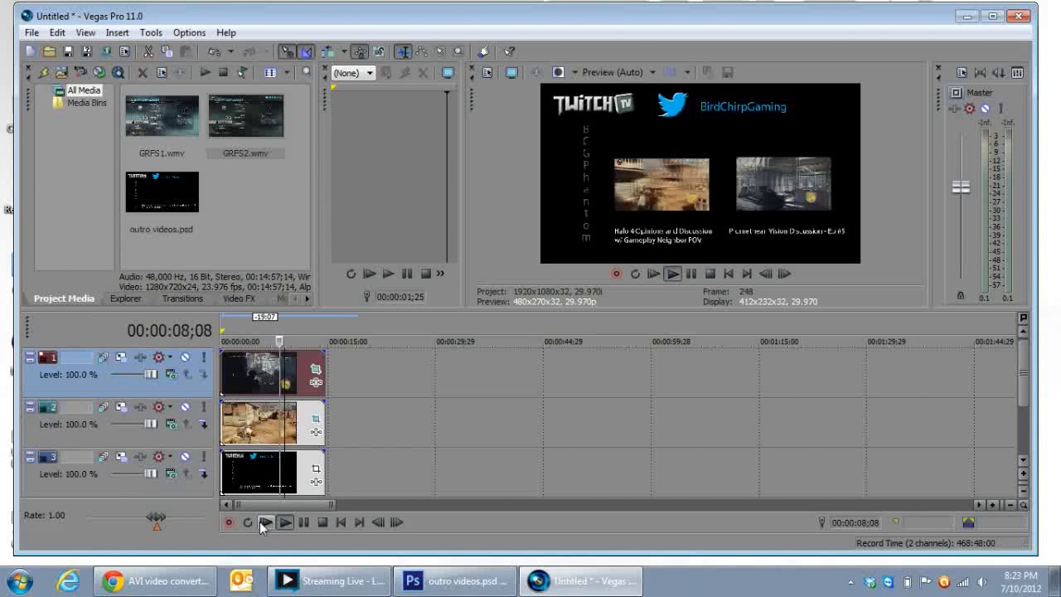
click(323, 521)
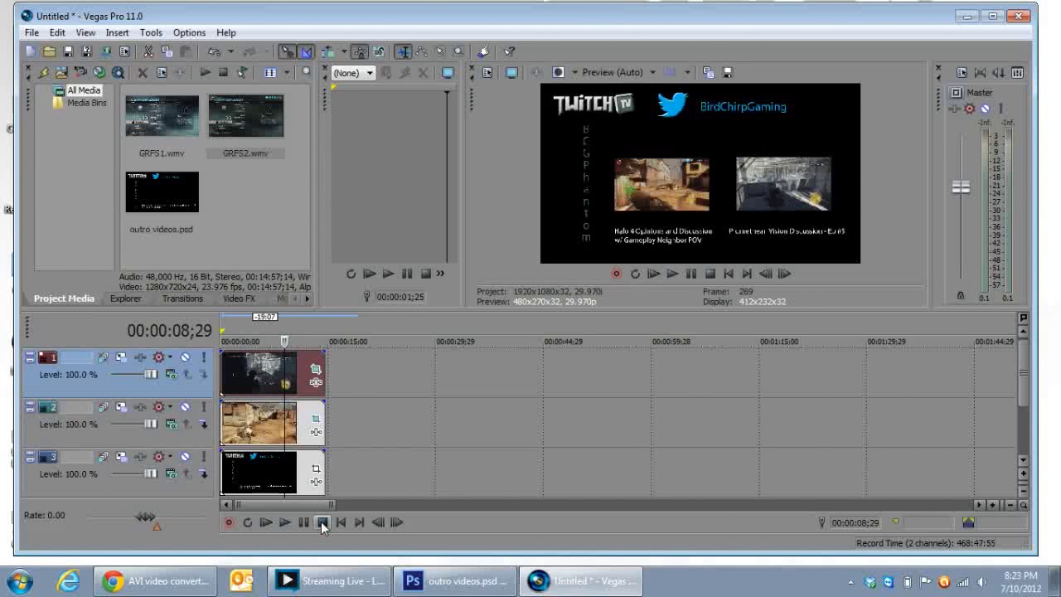
- Replace the Halo 4 caption in the outro template with 'Video 1'
click(439, 573)
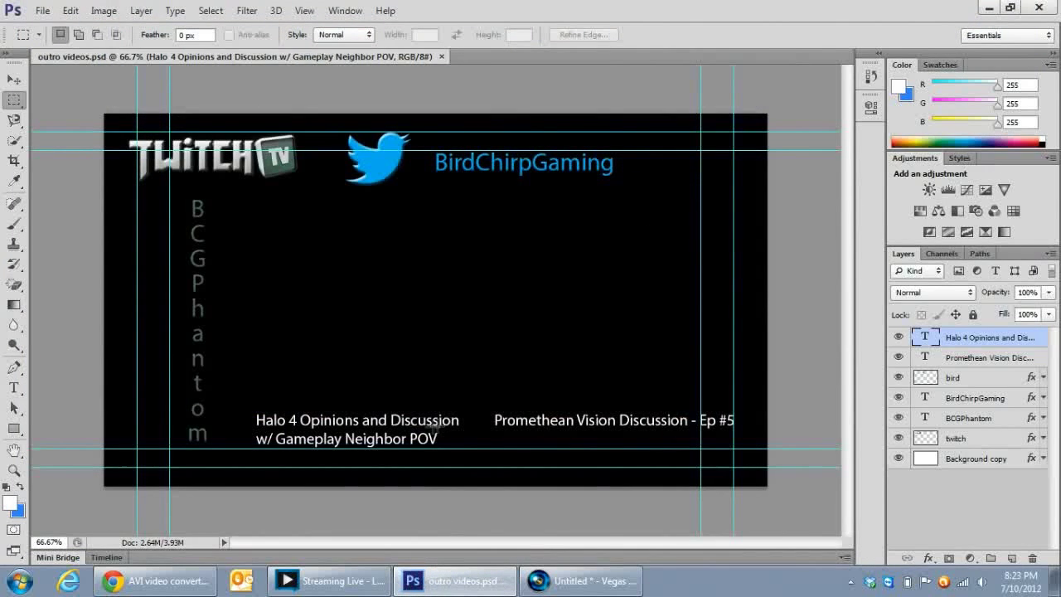
click(13, 387)
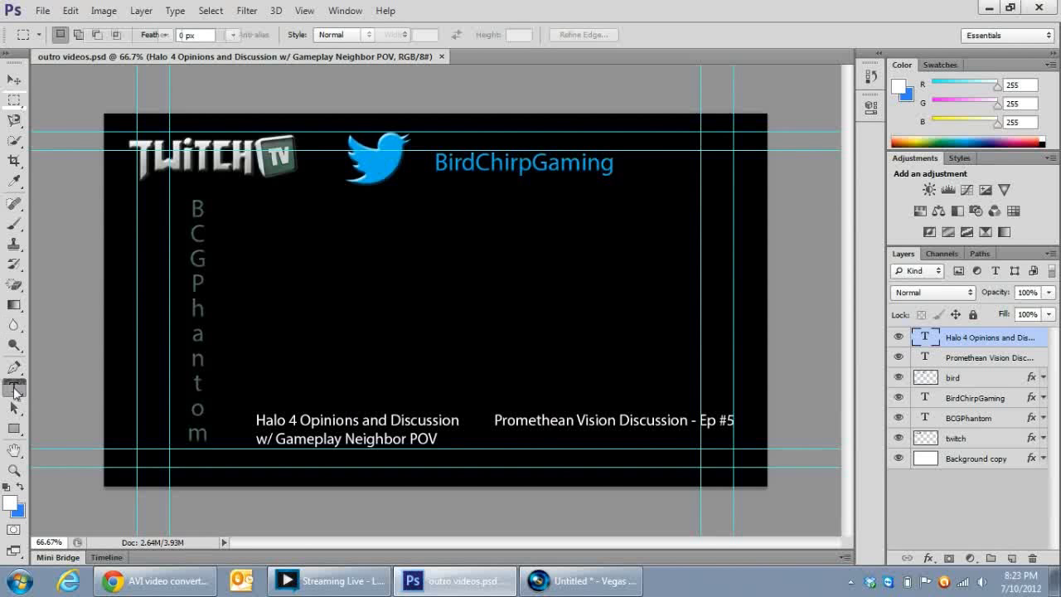
click(308, 441)
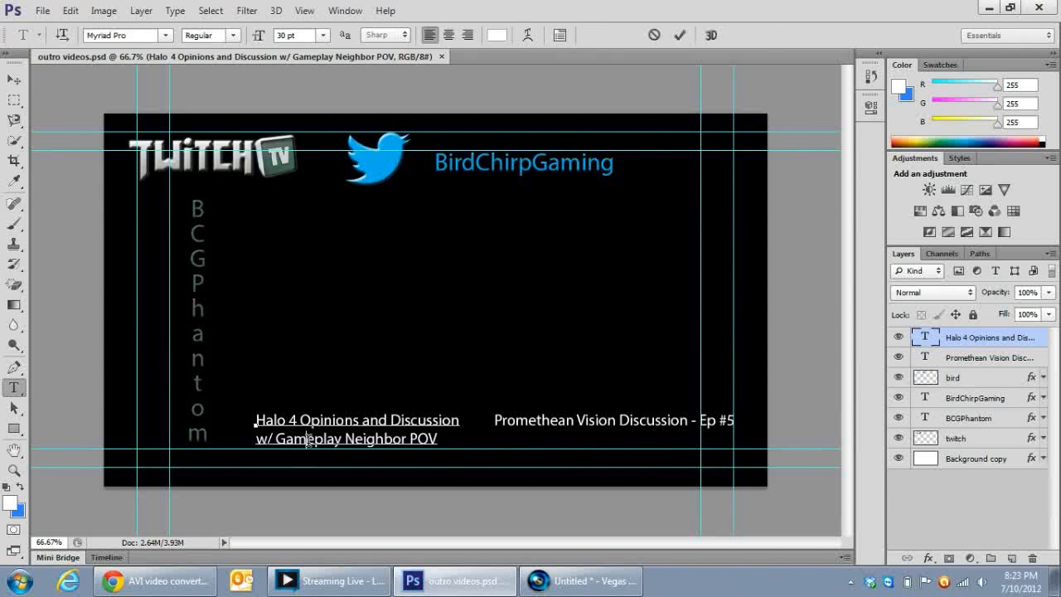
key(ctrl+a)
text(Video)
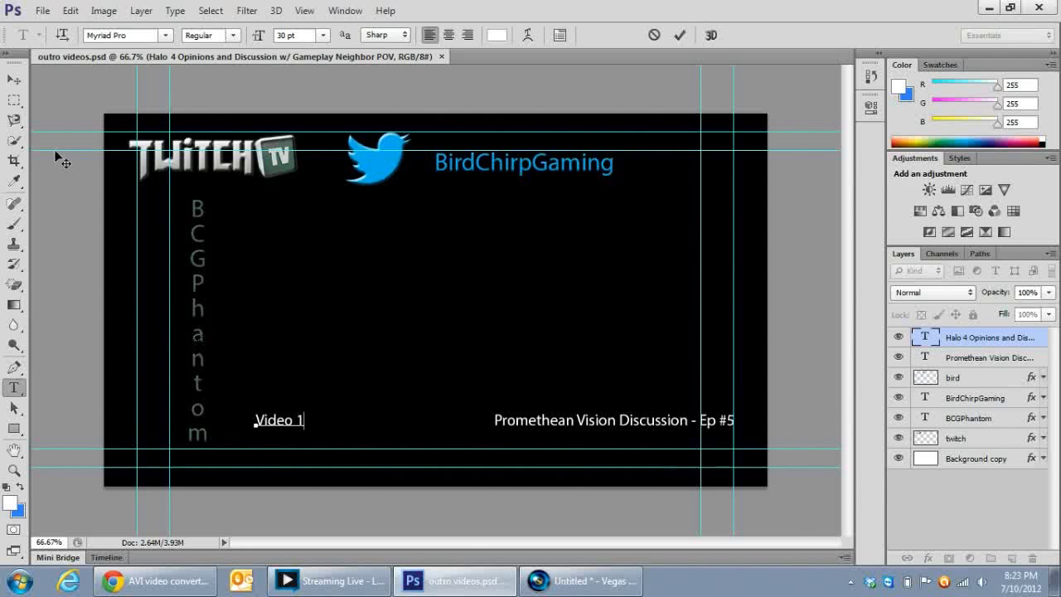
click(14, 78)
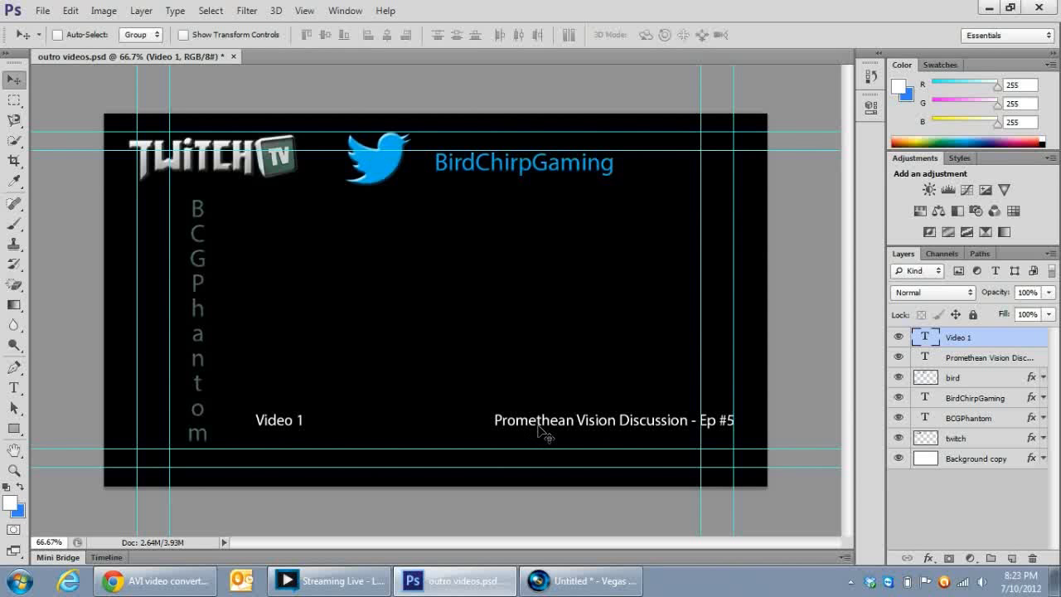
- Replace the Promethean Vision caption with 'Video 2' and save outro videos.psd
click(13, 387)
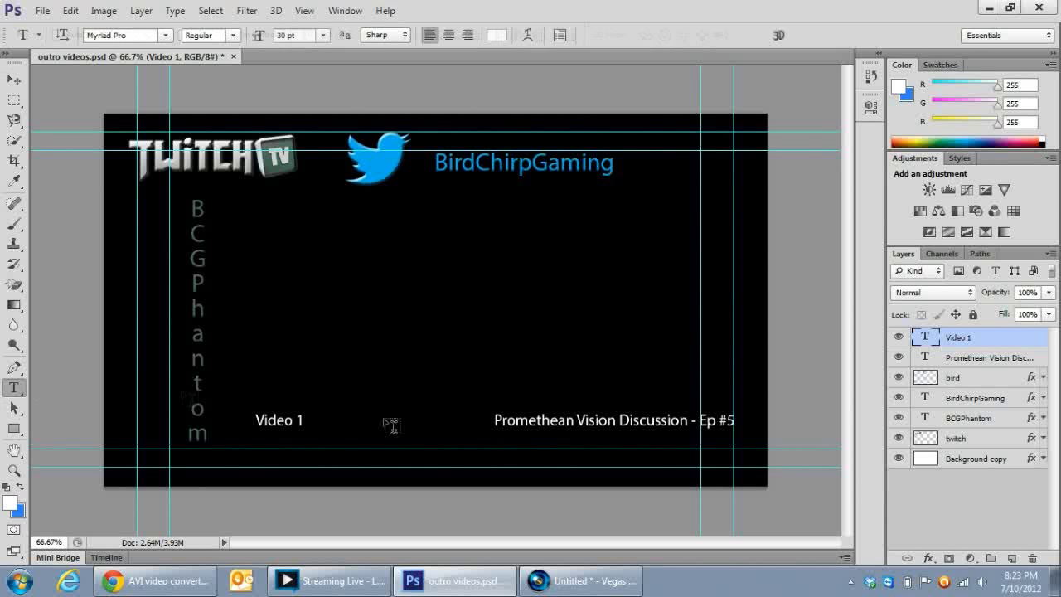
click(543, 428)
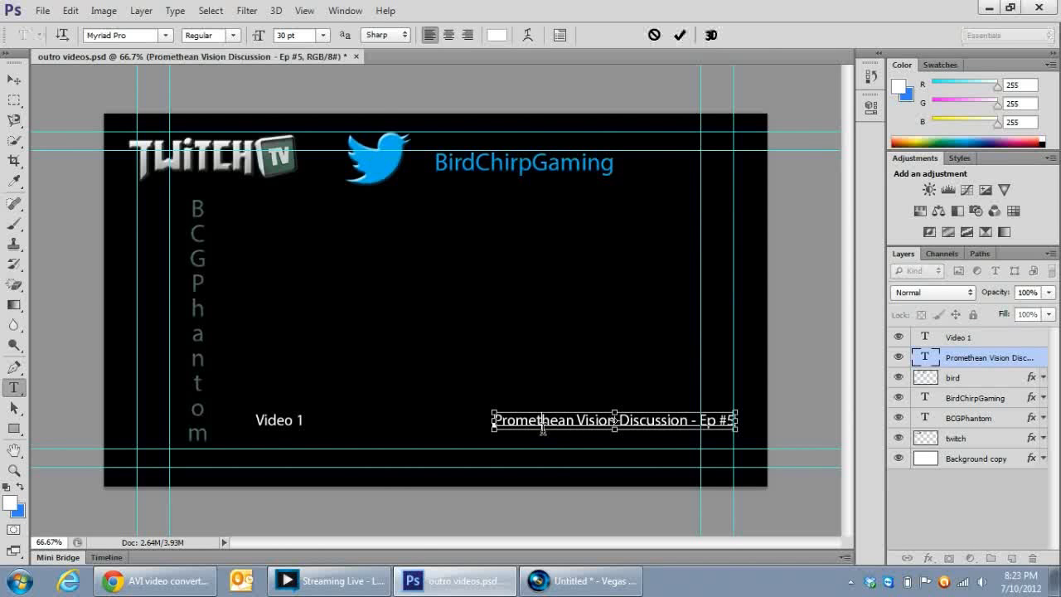
key(ctrl+a)
text(Video)
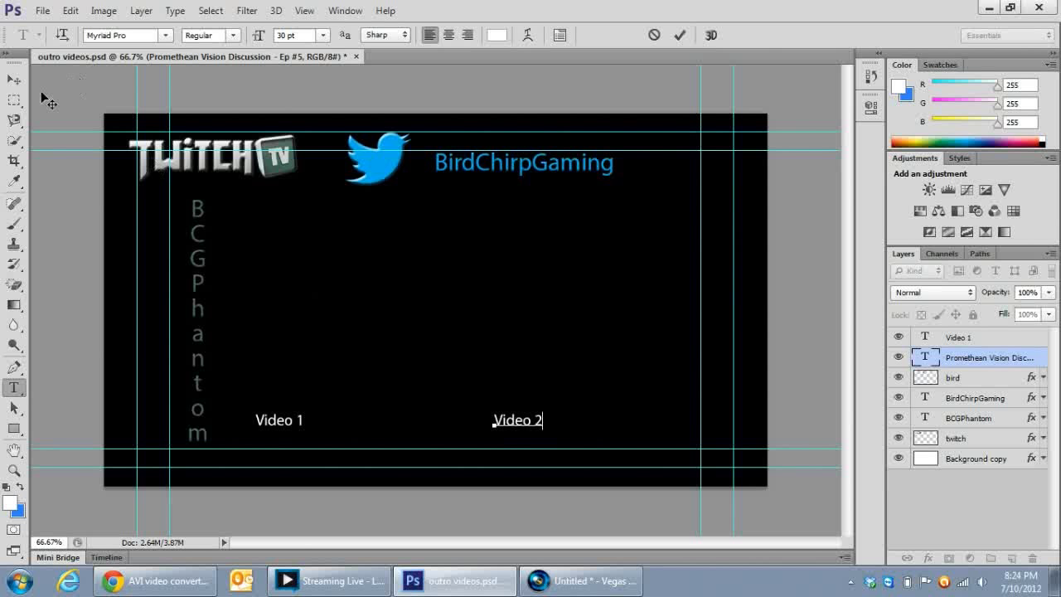
click(14, 82)
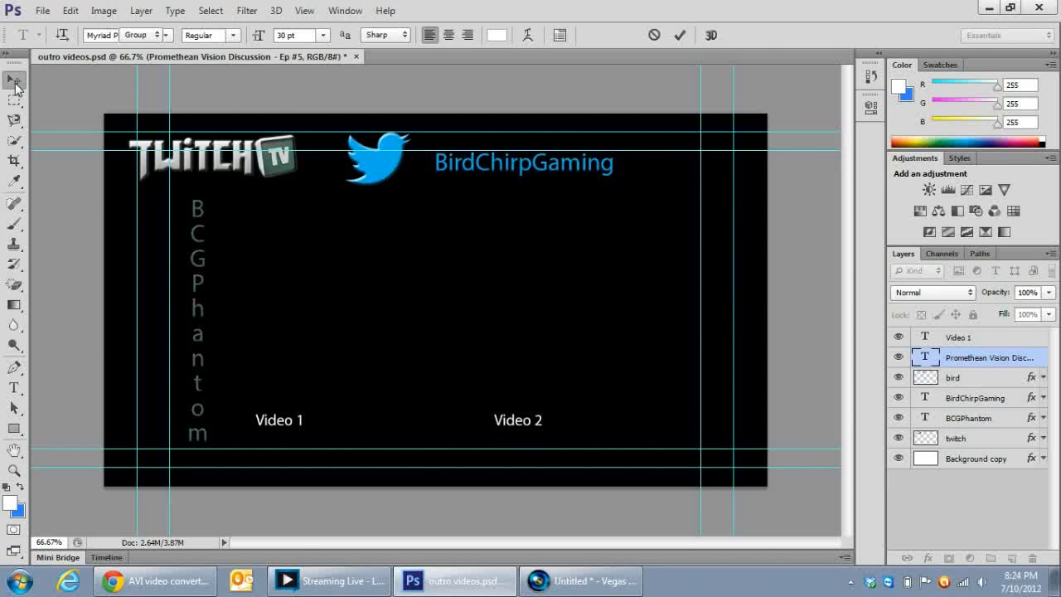
click(42, 10)
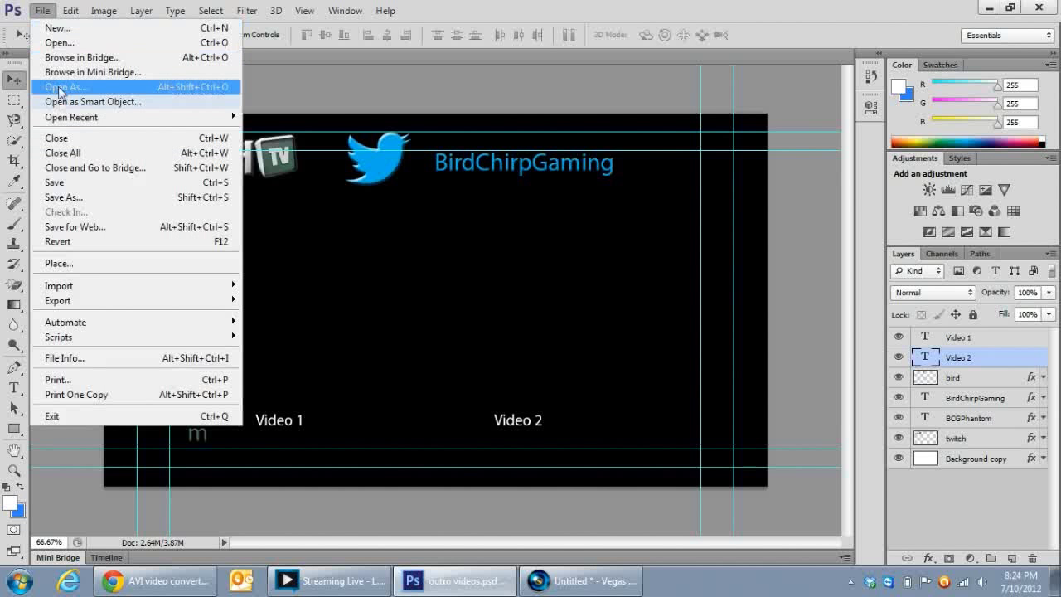
click(67, 183)
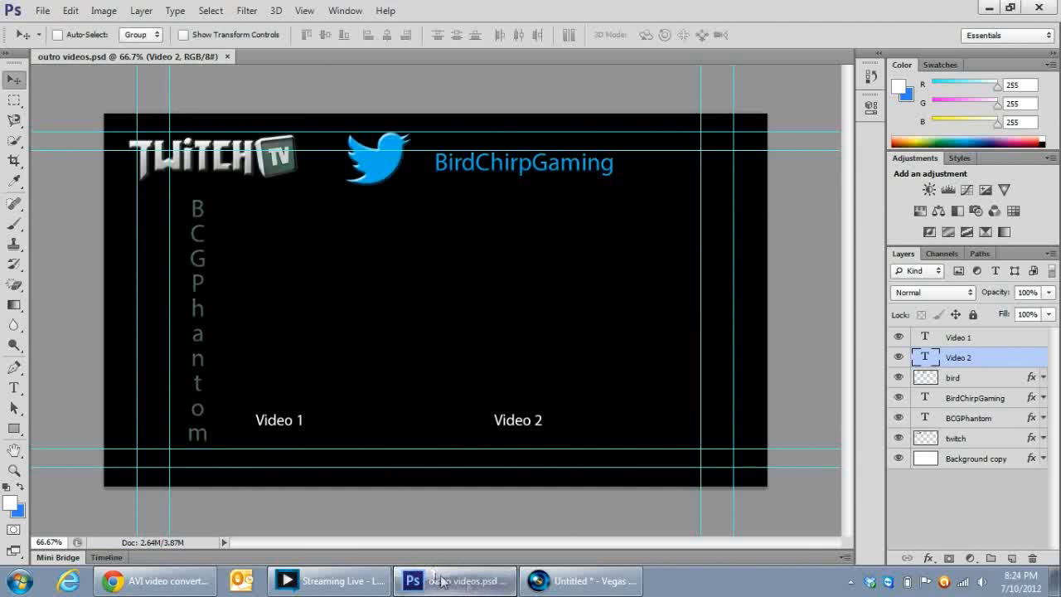
- Return to the Vegas Pro project to see the Video 1 and Video 2 captions in the preview
click(562, 583)
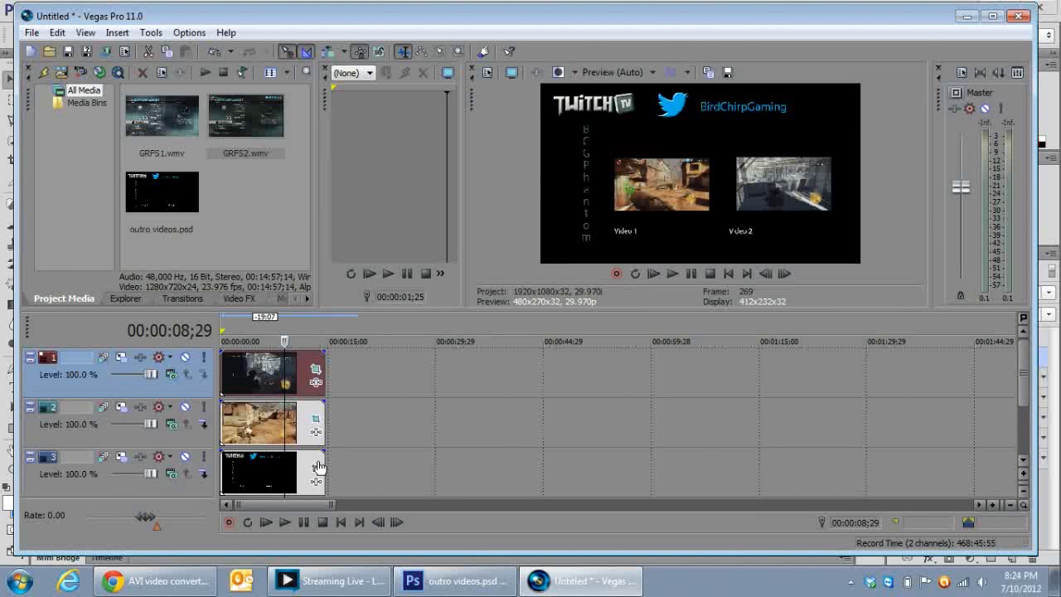
scroll(319, 466, up, 3)
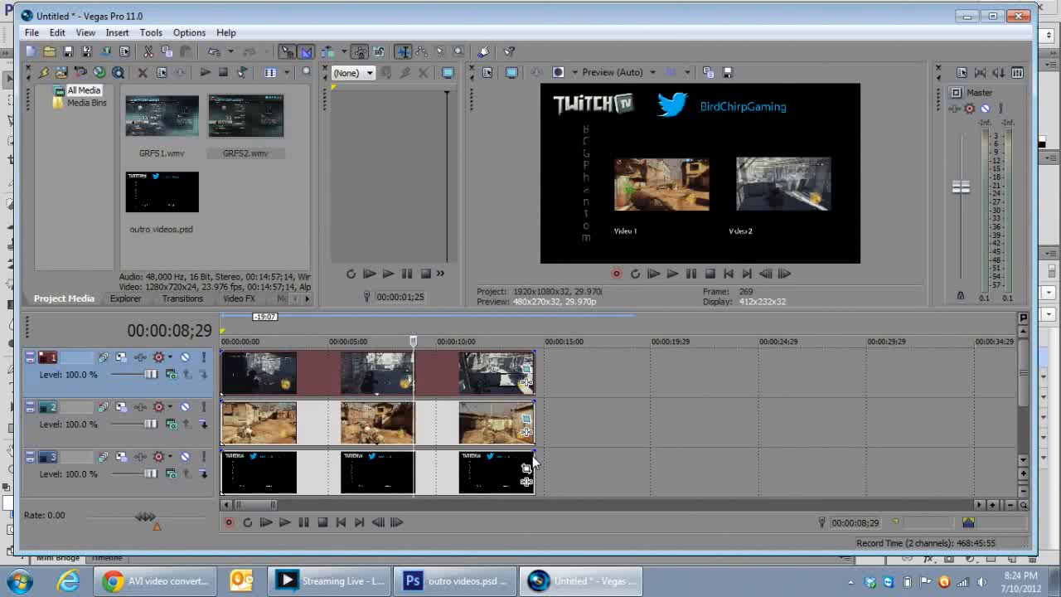
- Add fade-outs to the clip ends on tracks 3, 2 and 1, then play the ending to check
drag(535, 452, 491, 455)
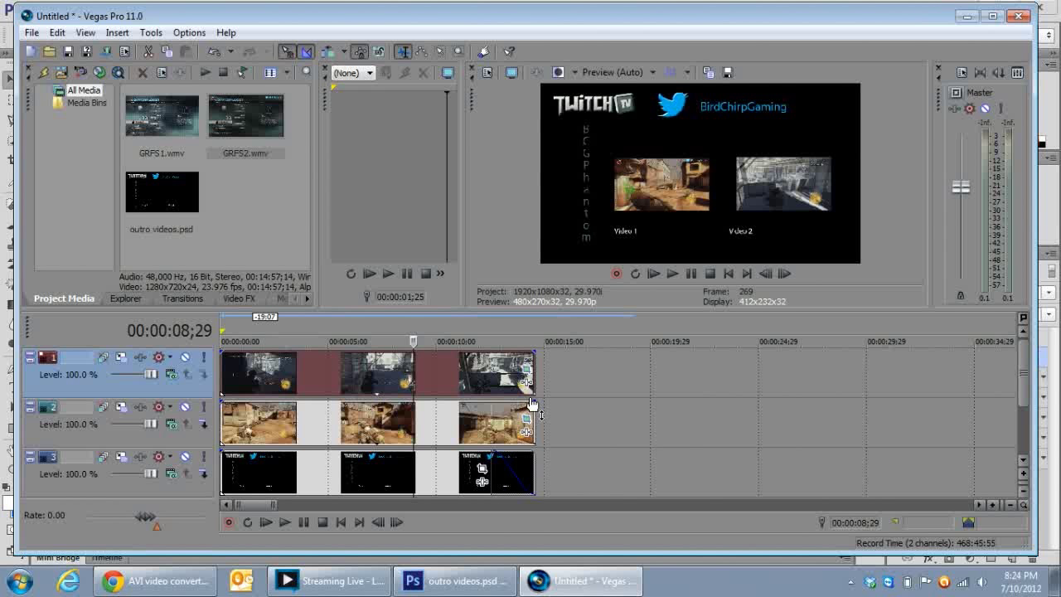
drag(537, 402, 484, 408)
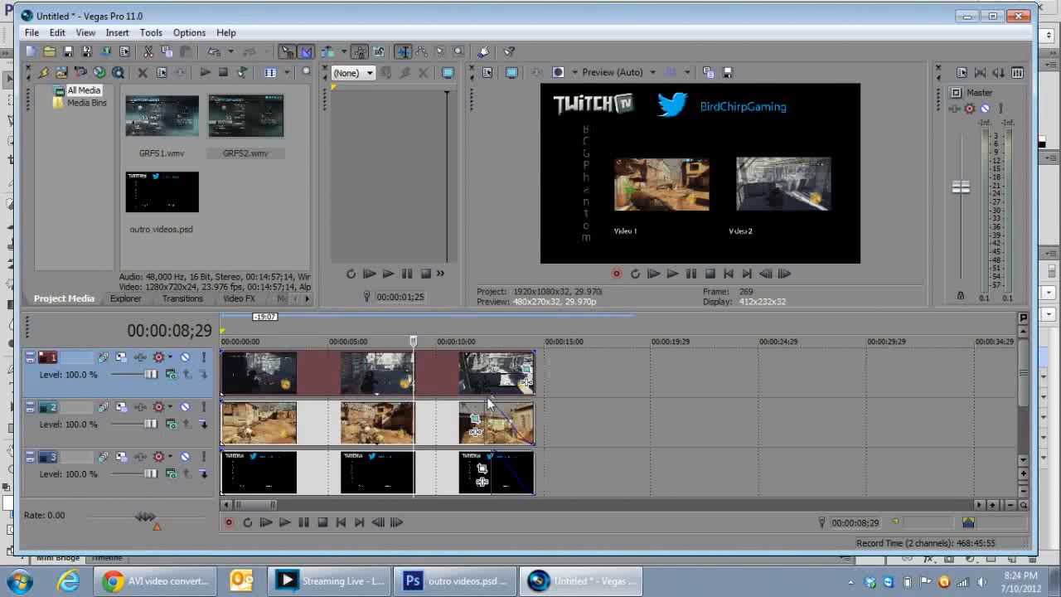
drag(489, 402, 493, 402)
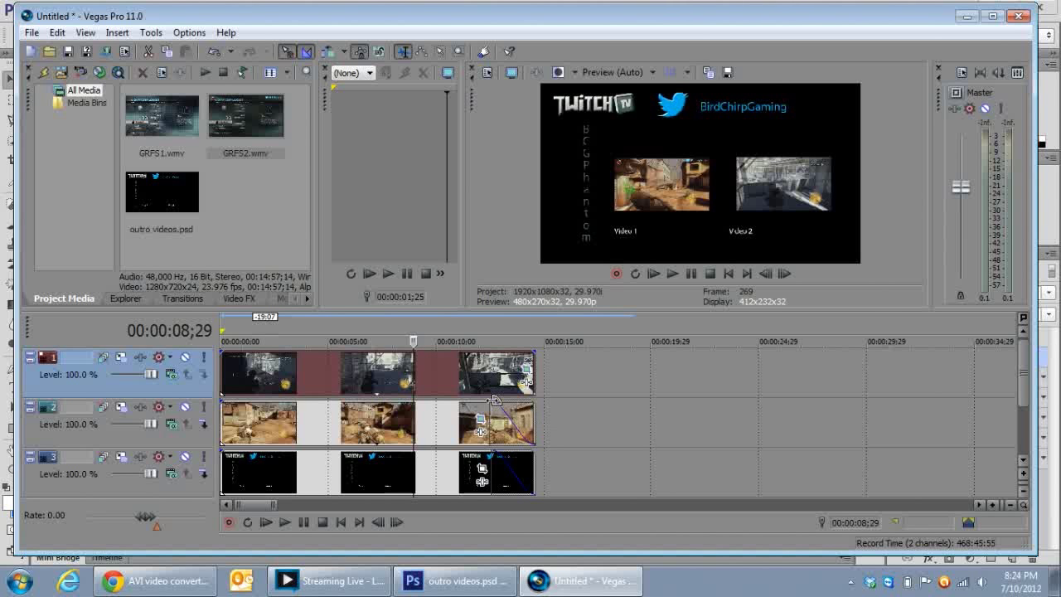
drag(537, 353, 495, 354)
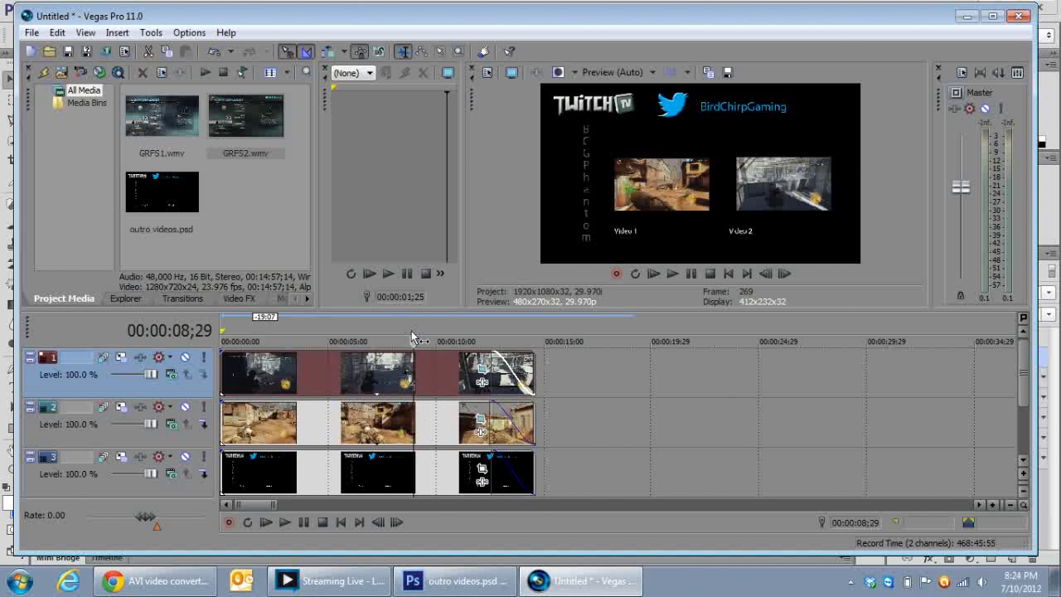
click(284, 522)
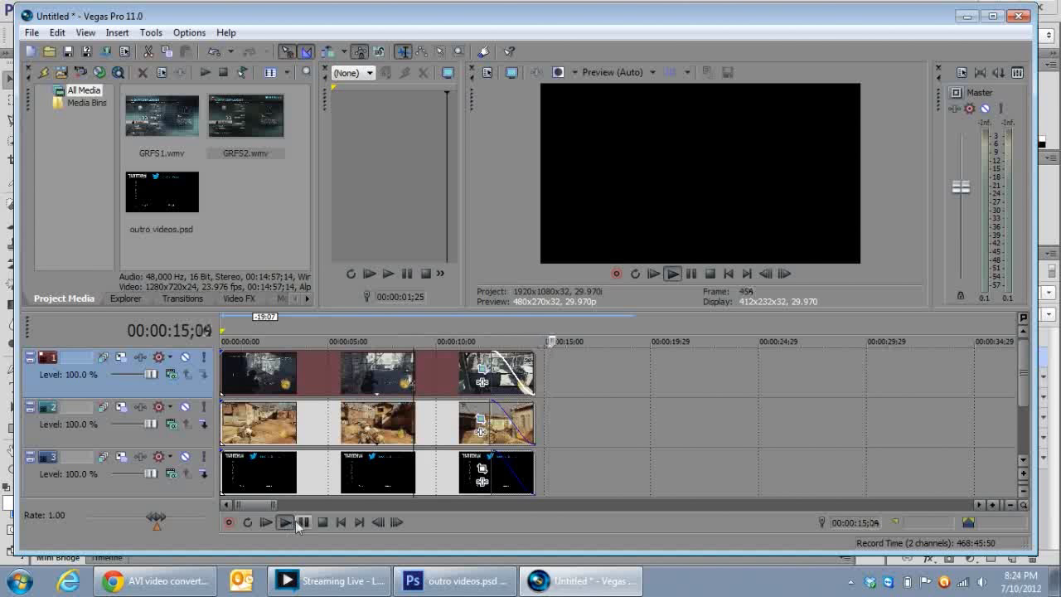
click(323, 522)
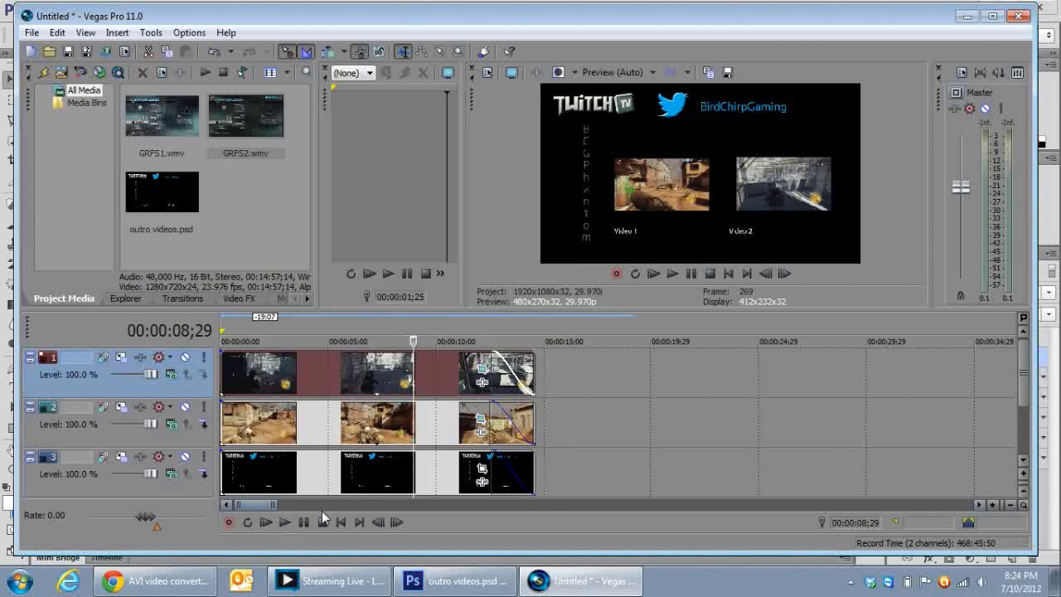